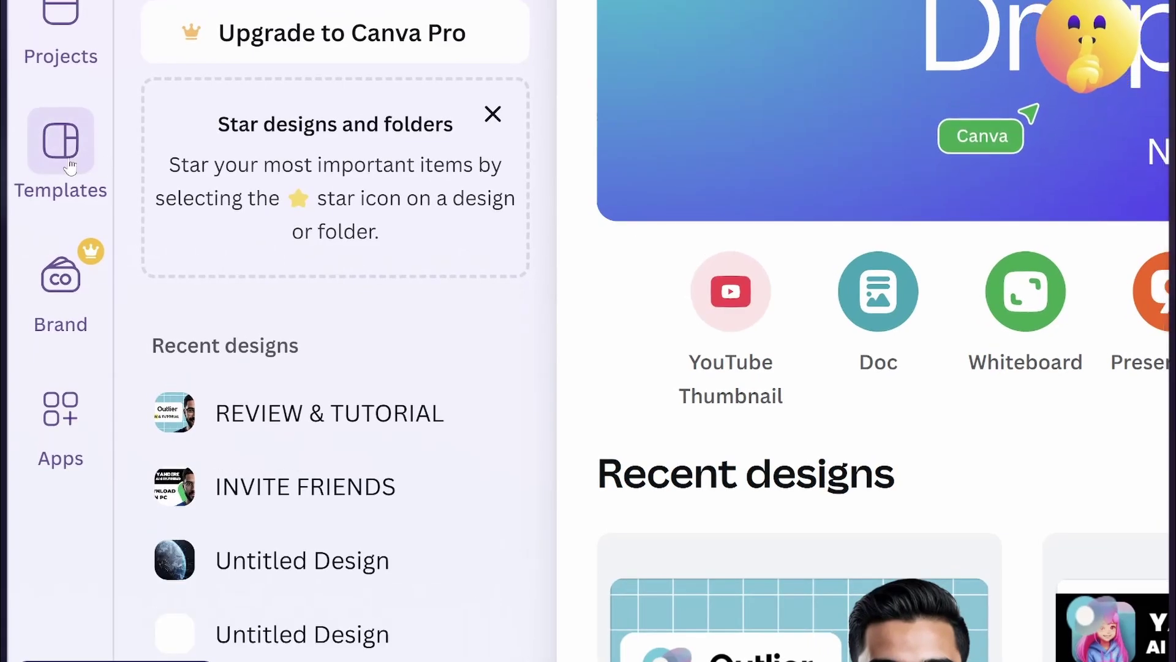
# Go to the Templates page from the Canva home page sidebar.
pyautogui.click(69, 167)
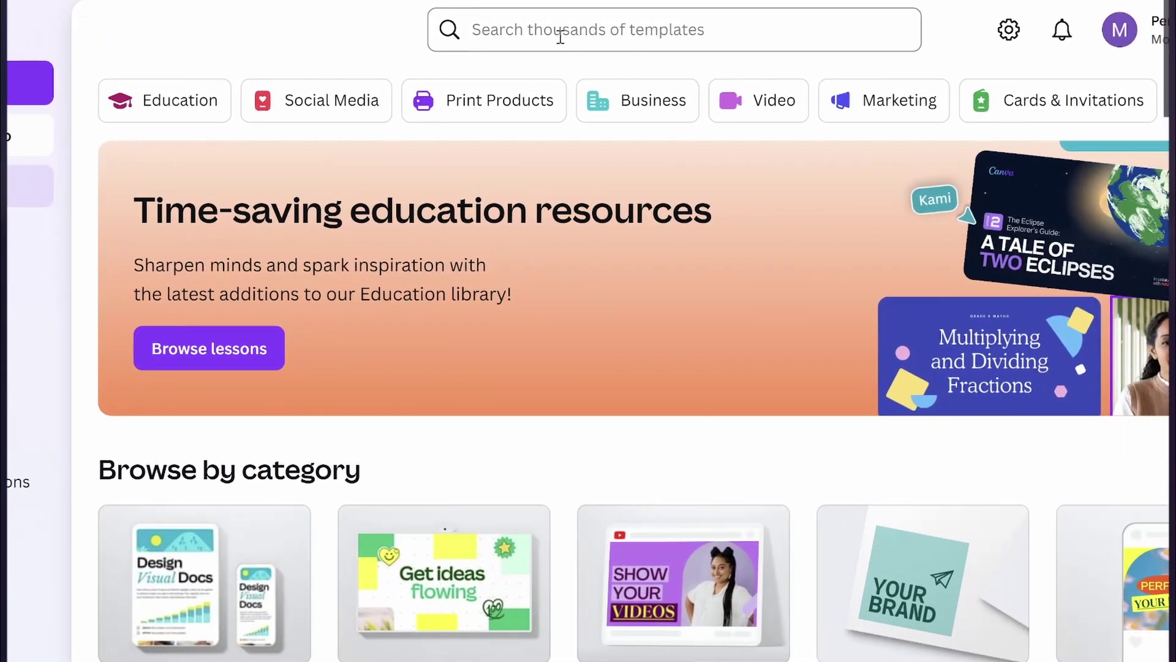
# Search templates for 'website' and open the Tech Website template's preview.
pyautogui.click(634, 24)
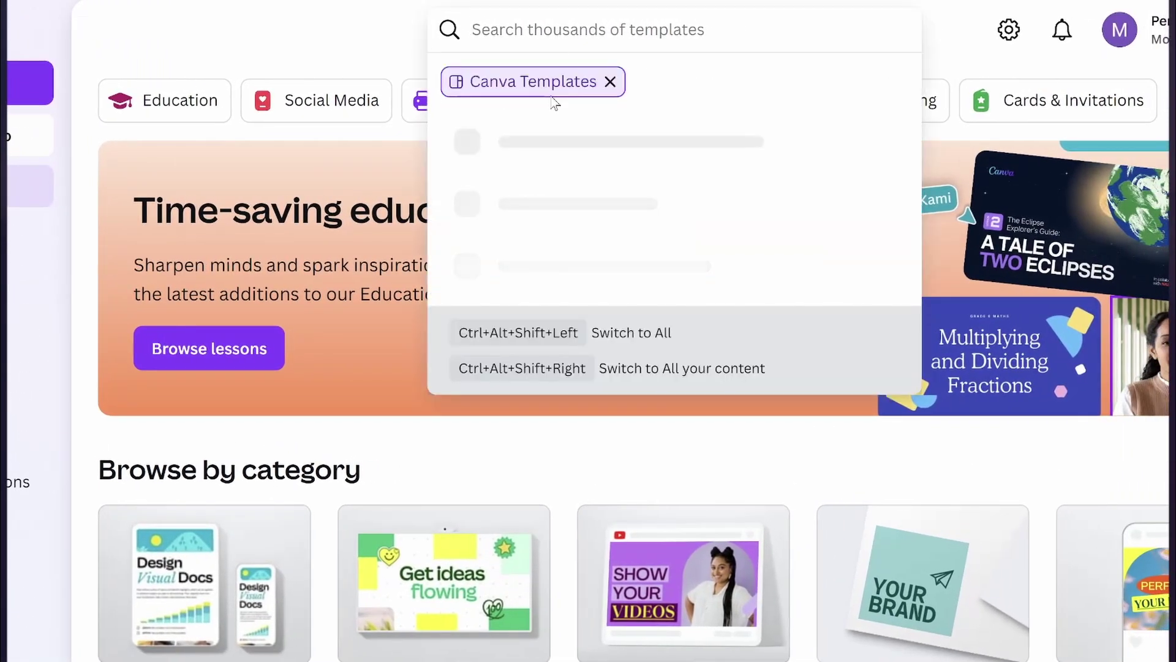
pyautogui.write('website')
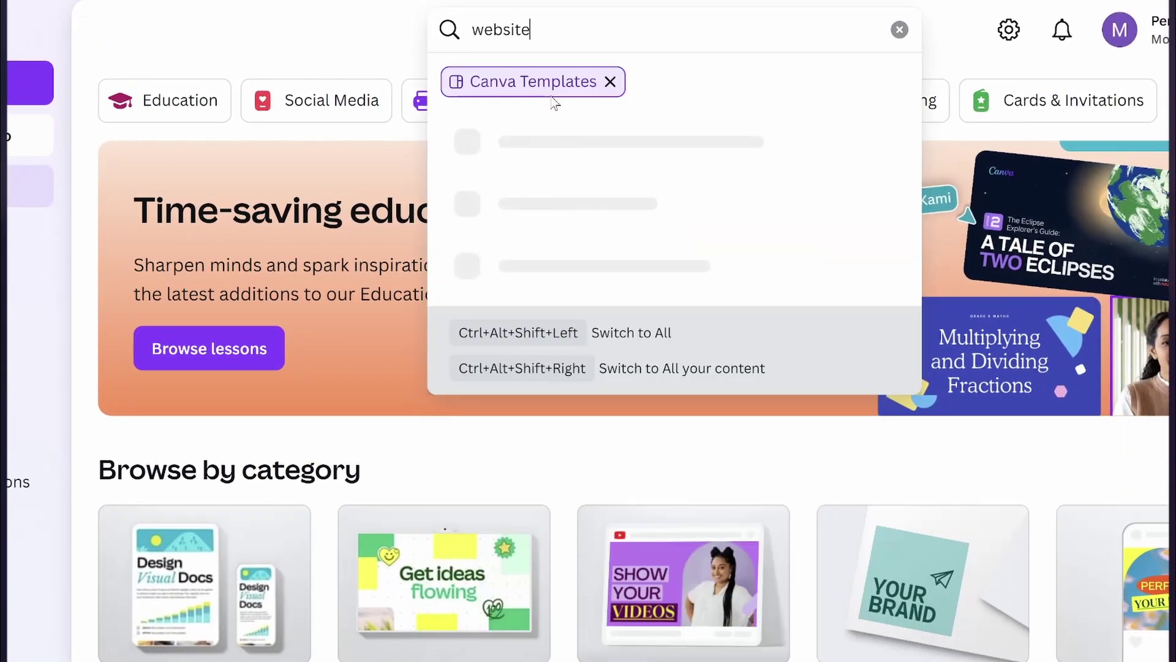
pyautogui.press('Return')
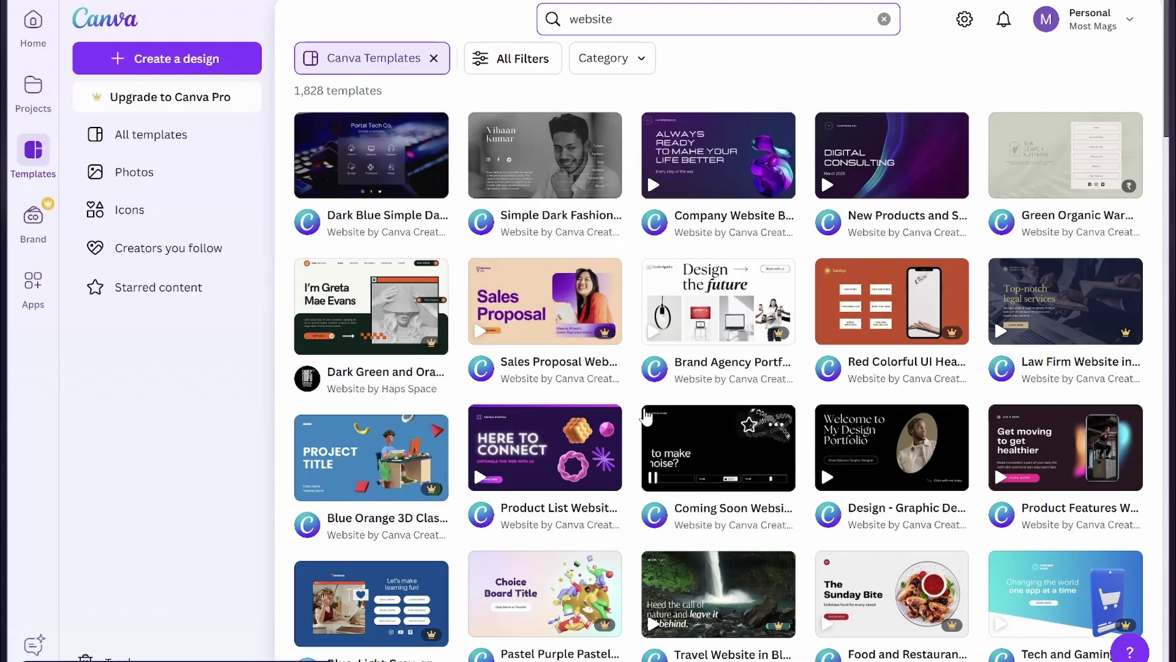
pyautogui.scroll(-2, 647, 414)
pyautogui.moveTo(647, 413)
pyautogui.scroll(2, 647, 414)
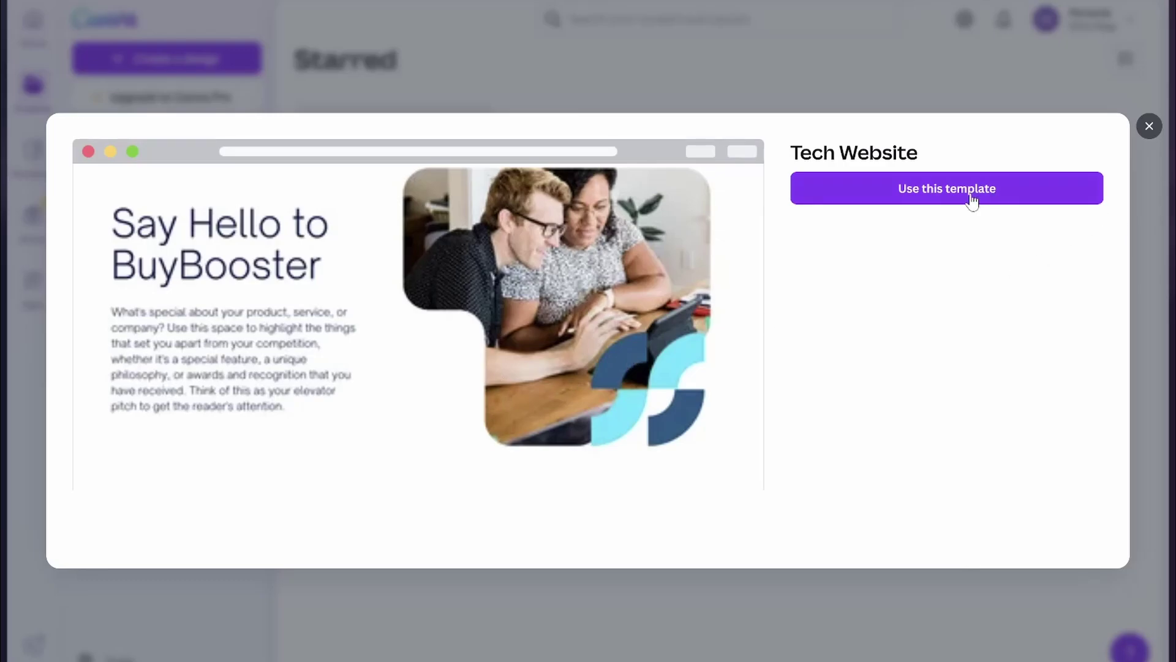
# Start a design from the Tech Website template and review its hero, features, reviews and about pages.
pyautogui.click(908, 196)
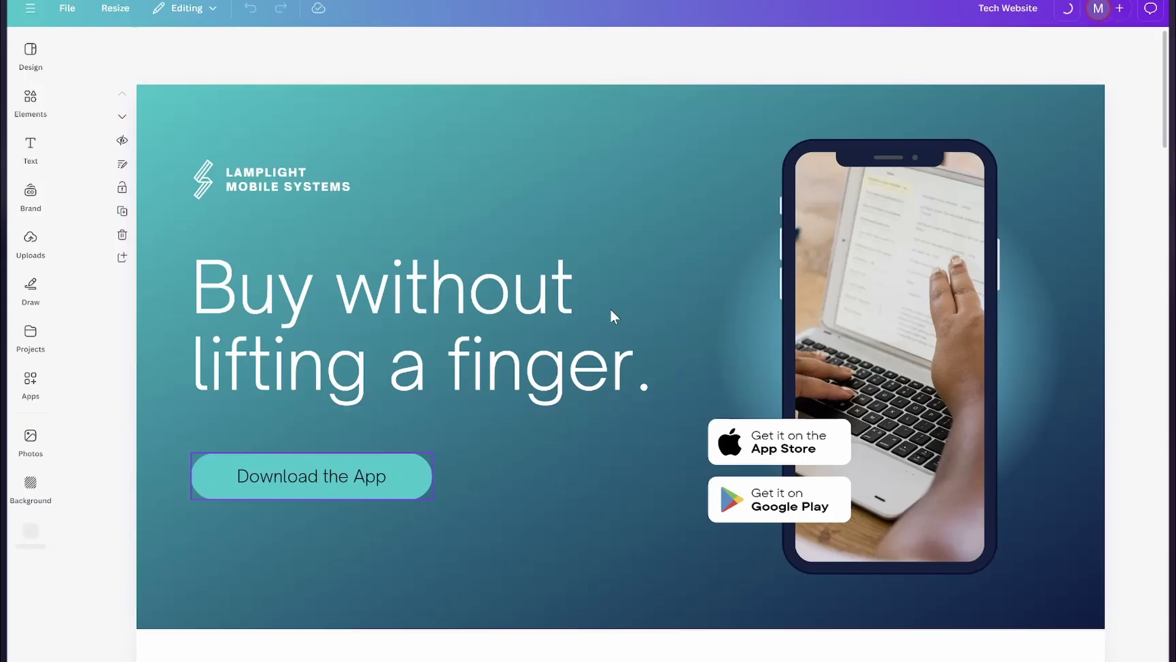
pyautogui.scroll(-5, 392, 465)
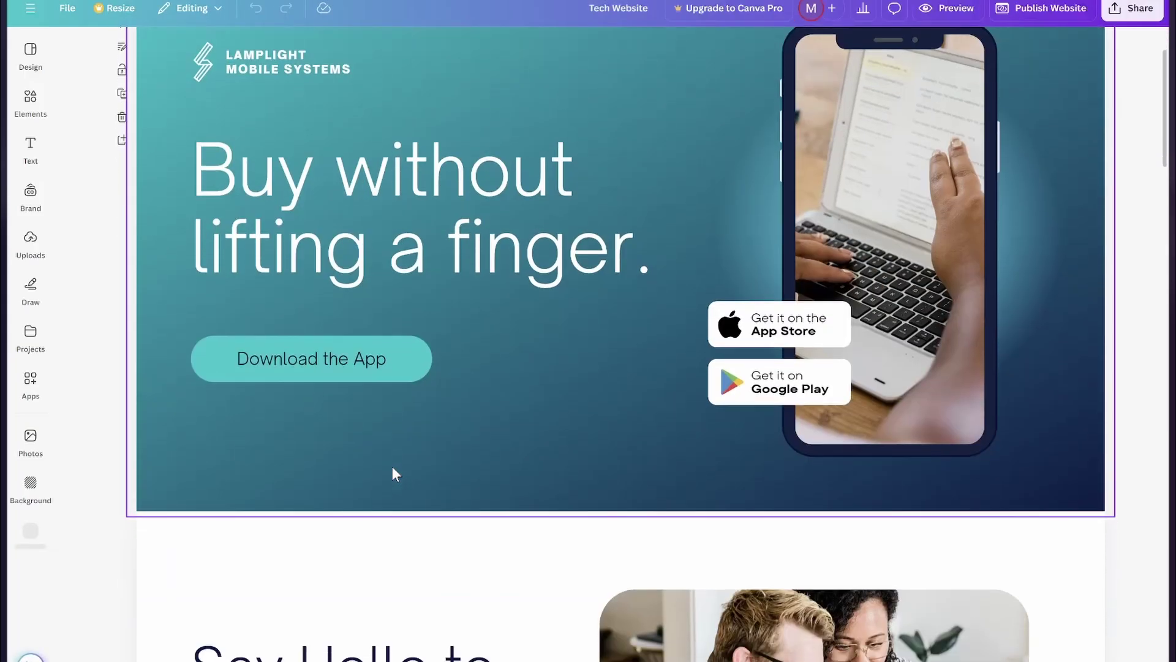
pyautogui.scroll(-20, 394, 473)
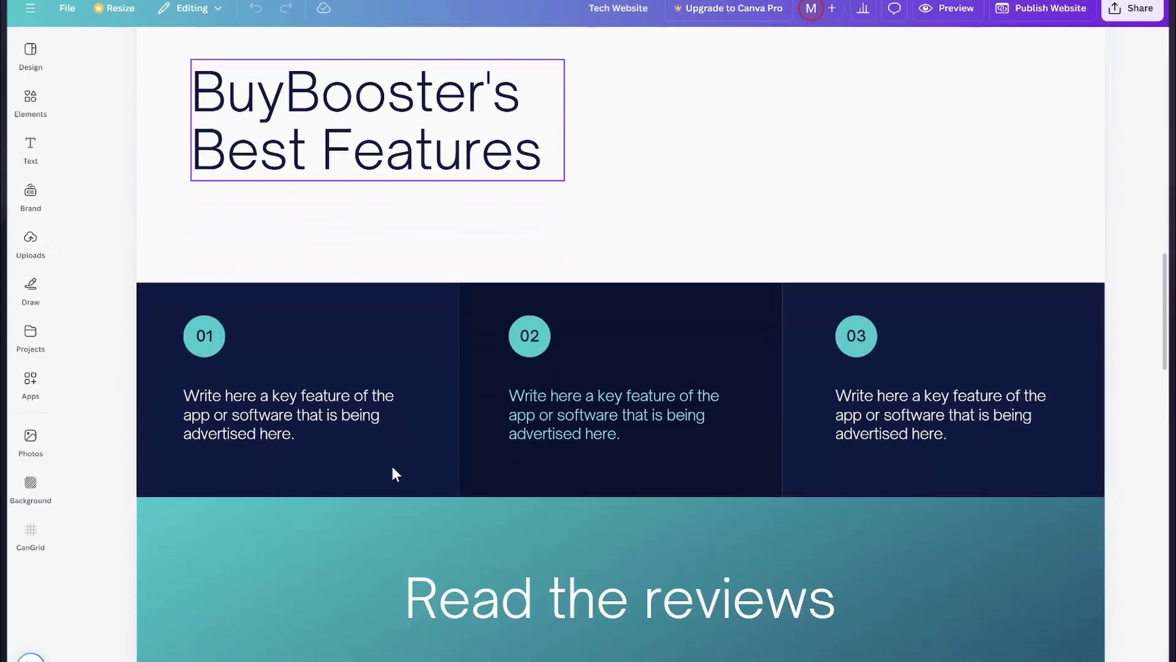
pyautogui.scroll(-15, 392, 468)
pyautogui.scroll(20, 392, 467)
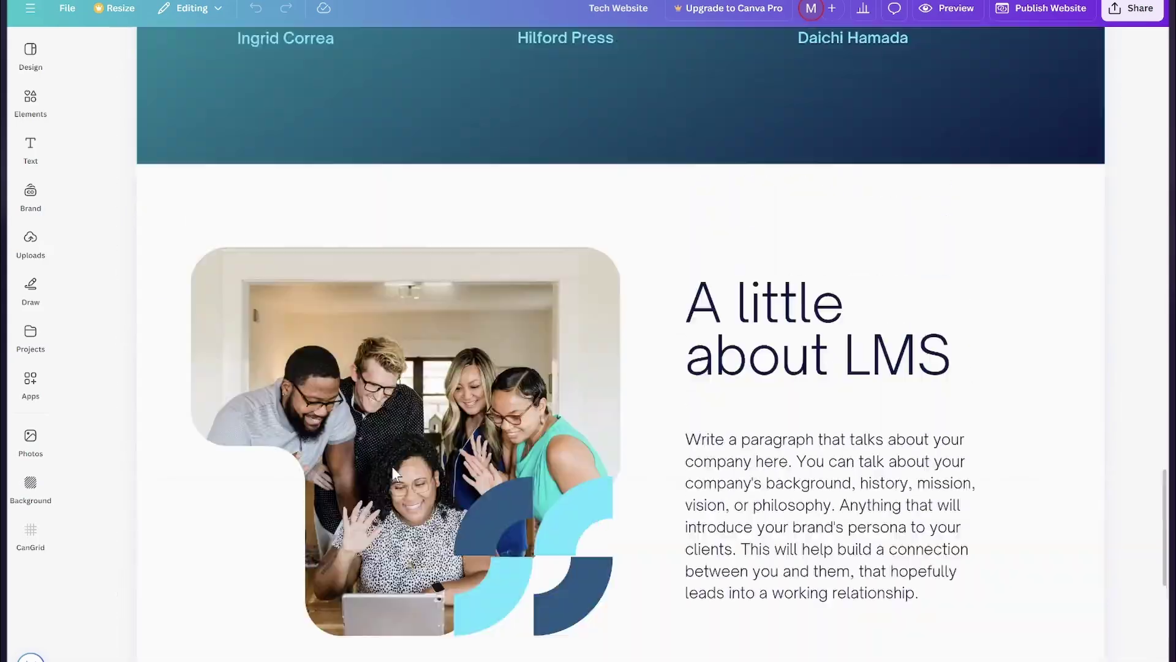
pyautogui.scroll(10, 397, 475)
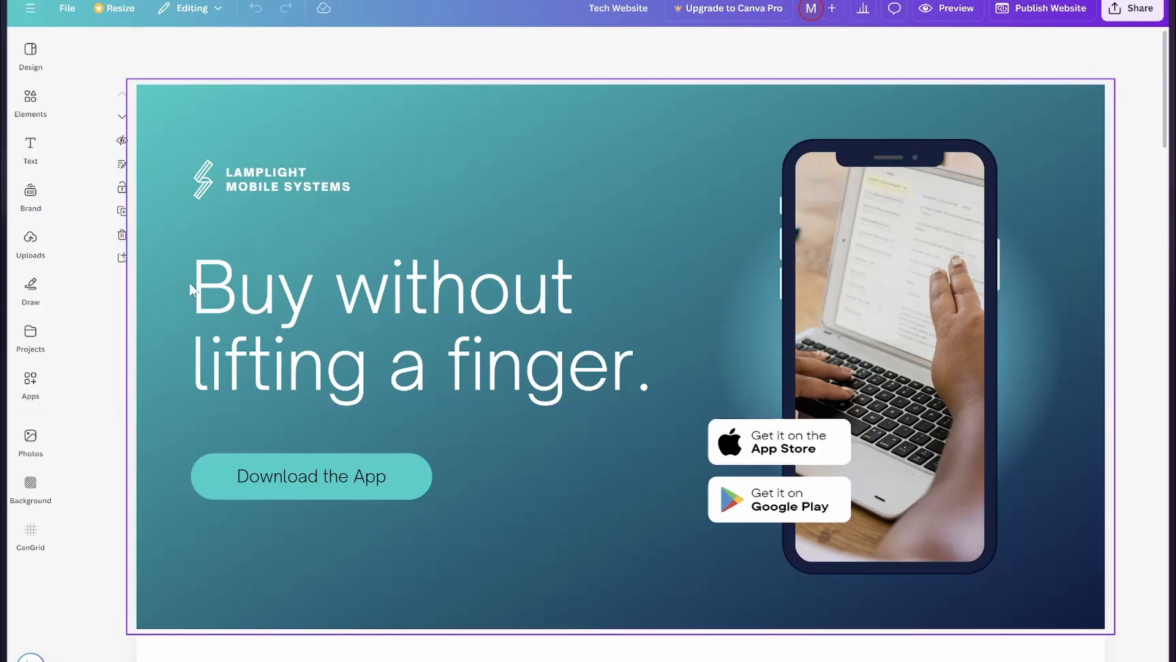
pyautogui.scroll(-15, 236, 435)
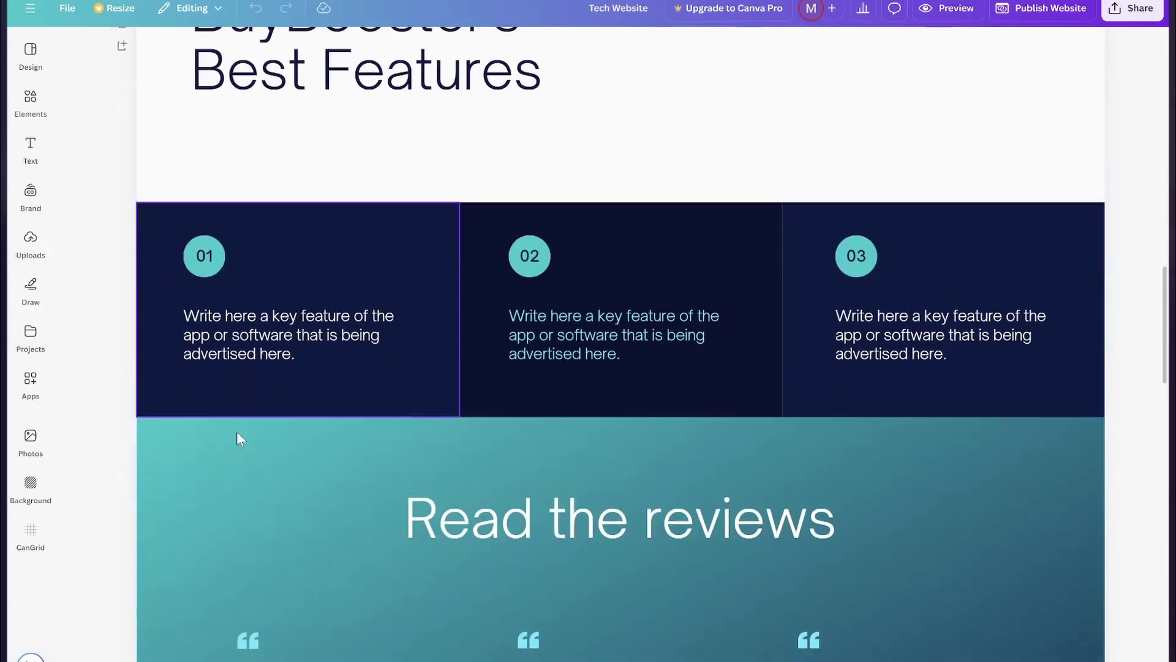
pyautogui.scroll(-15, 237, 433)
pyautogui.scroll(5, 236, 434)
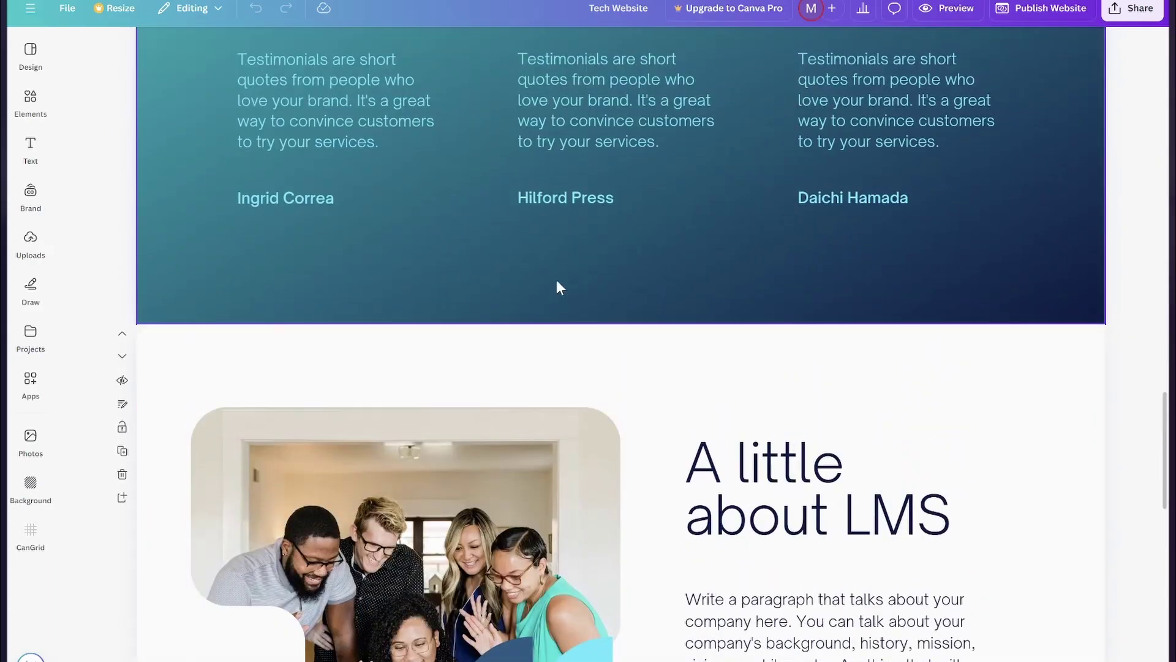
pyautogui.scroll(-4, 558, 287)
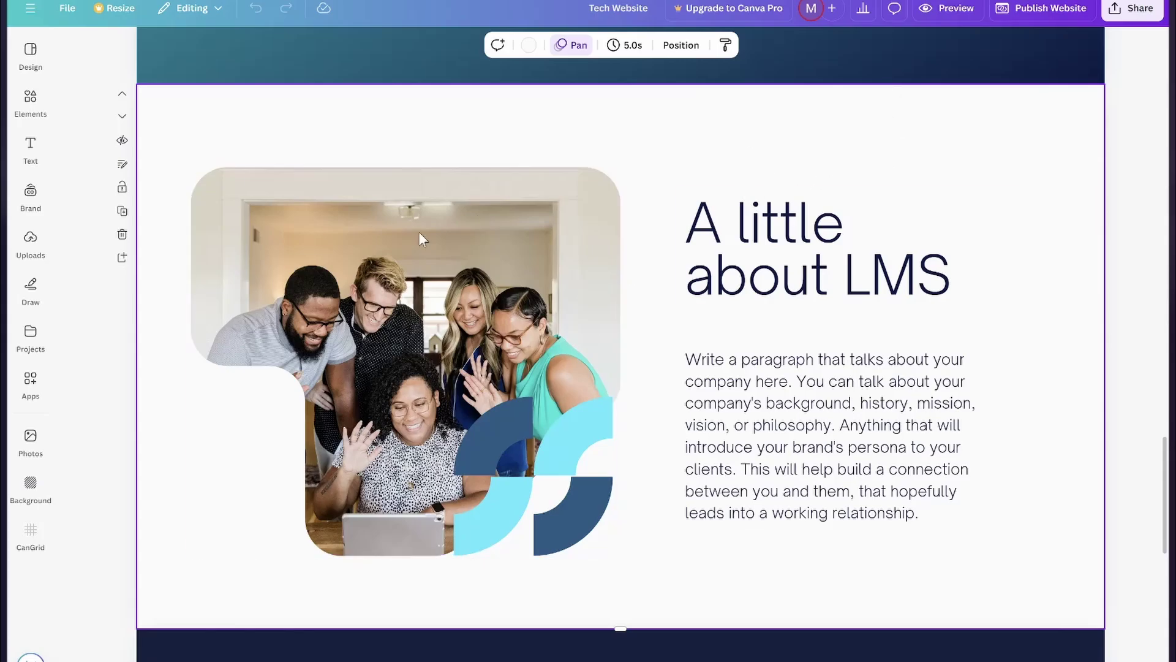
pyautogui.scroll(3, 121, 272)
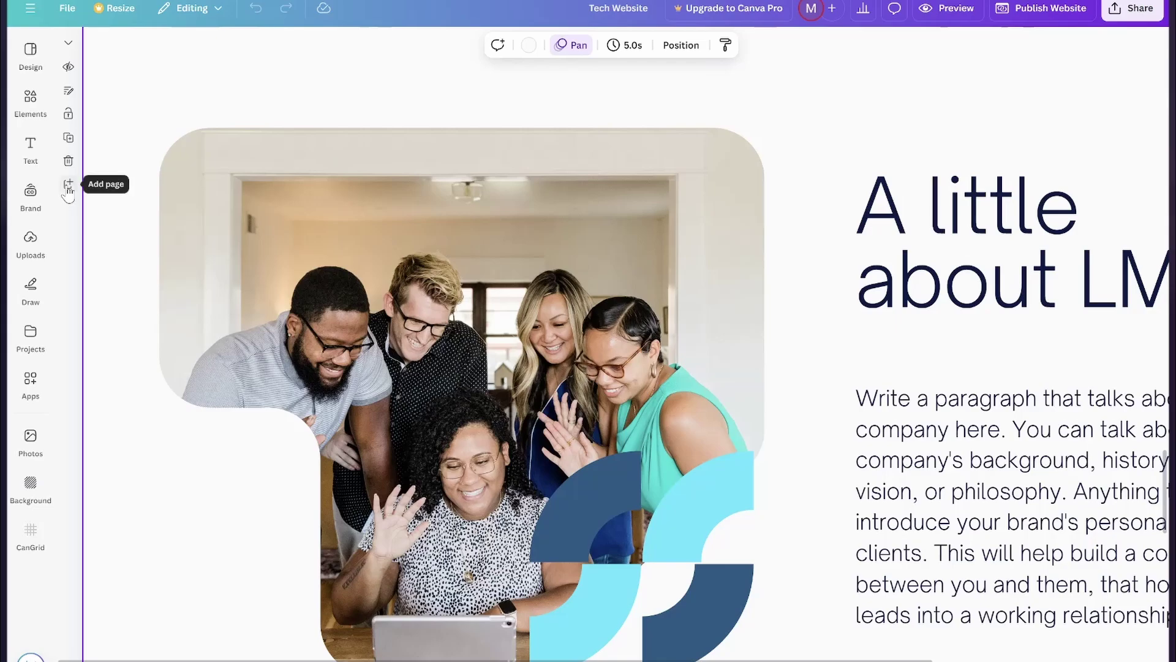
# Add a blank page after the 'A little about LMS' page, before the contact section.
pyautogui.click(68, 186)
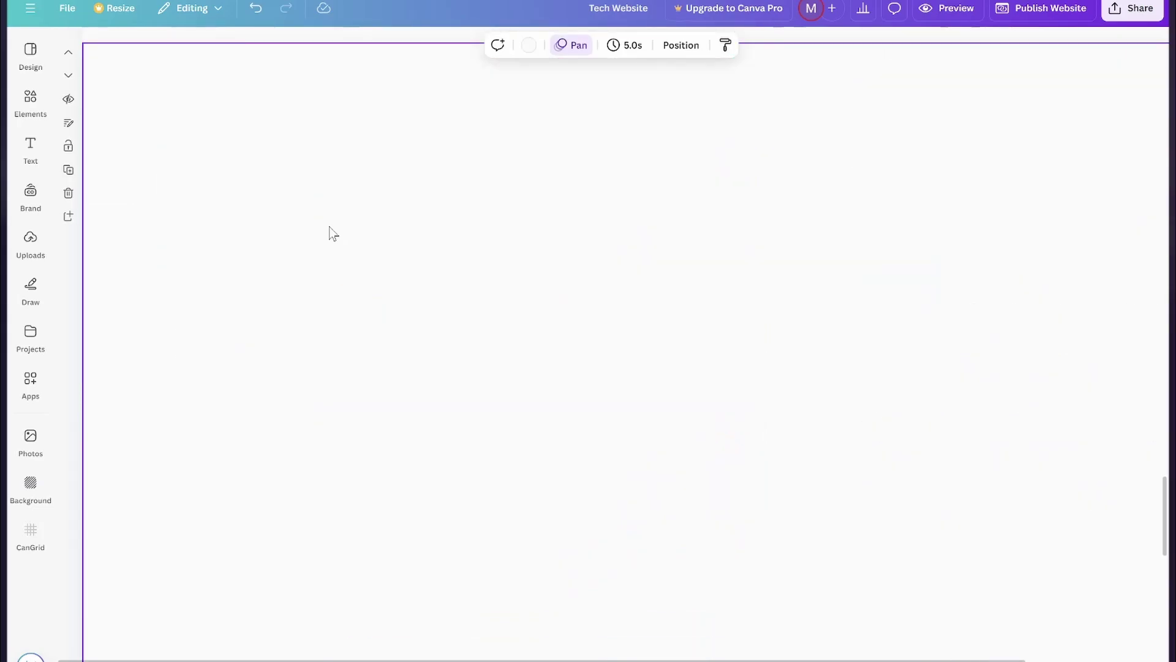
pyautogui.scroll(-3, 331, 233)
pyautogui.scroll(-3, 476, 245)
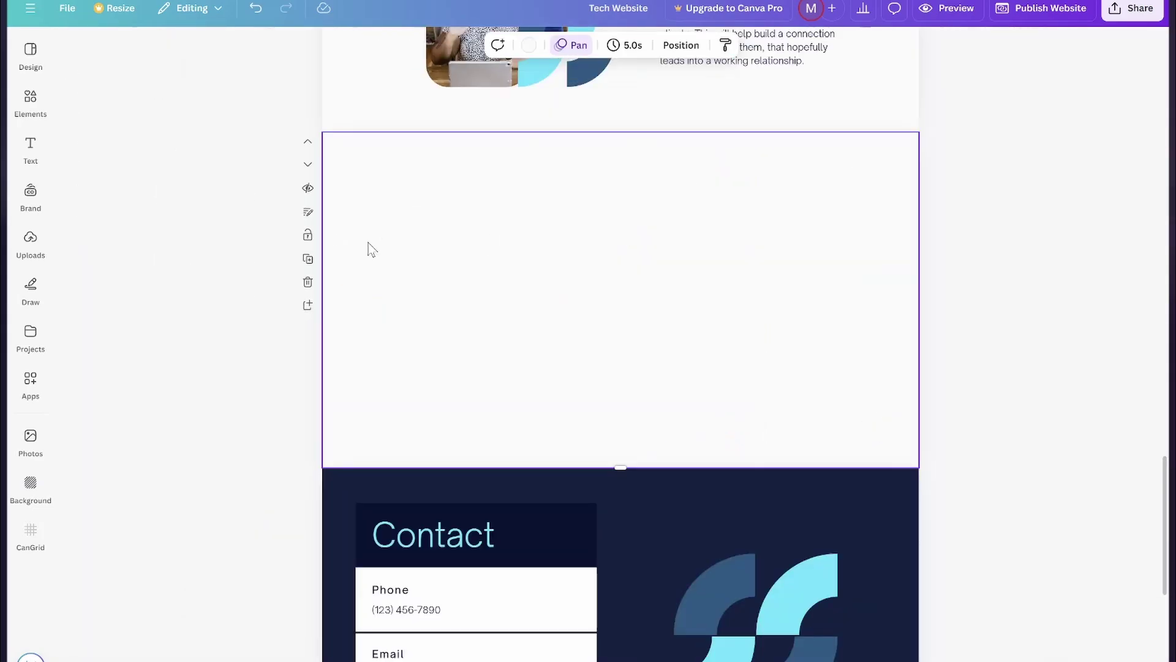
pyautogui.scroll(-3, 711, 171)
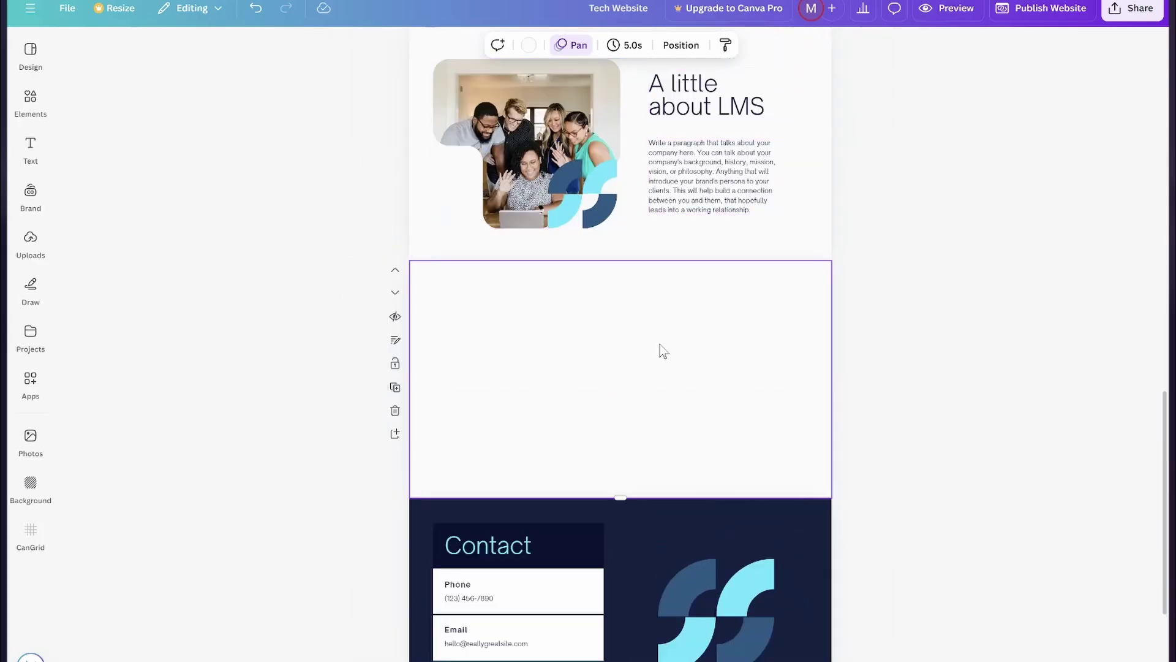
pyautogui.scroll(4, 660, 344)
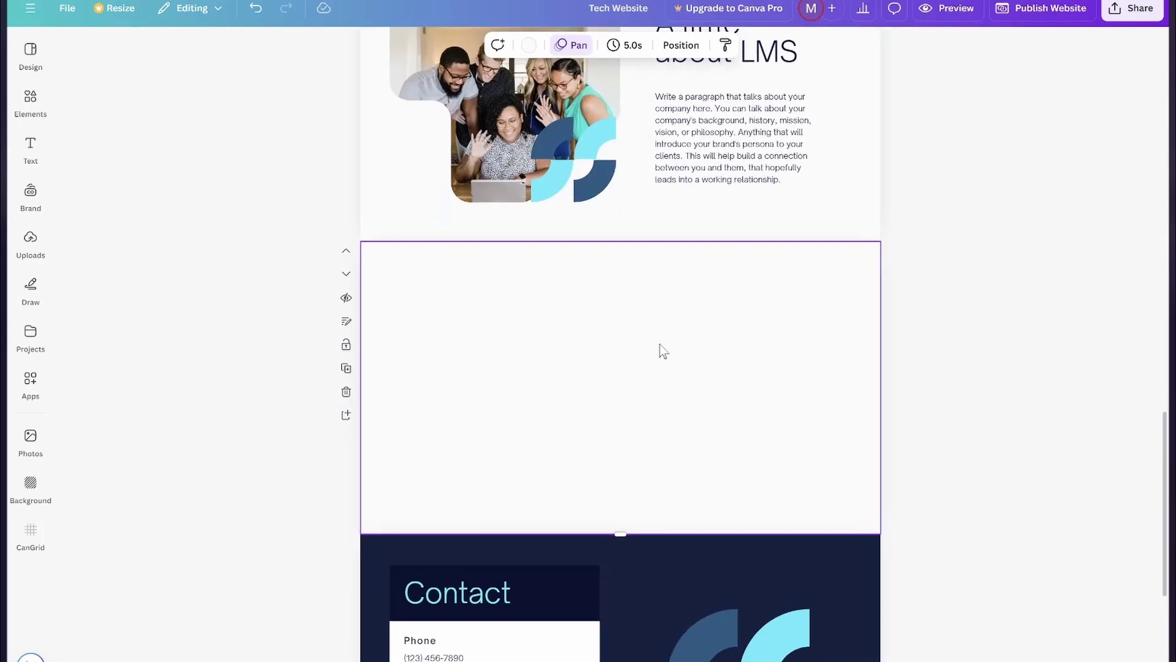
# Place a stock laptop-with-charts photo on the new page, stretched to full height and cropped from the left.
pyautogui.click(35, 154)
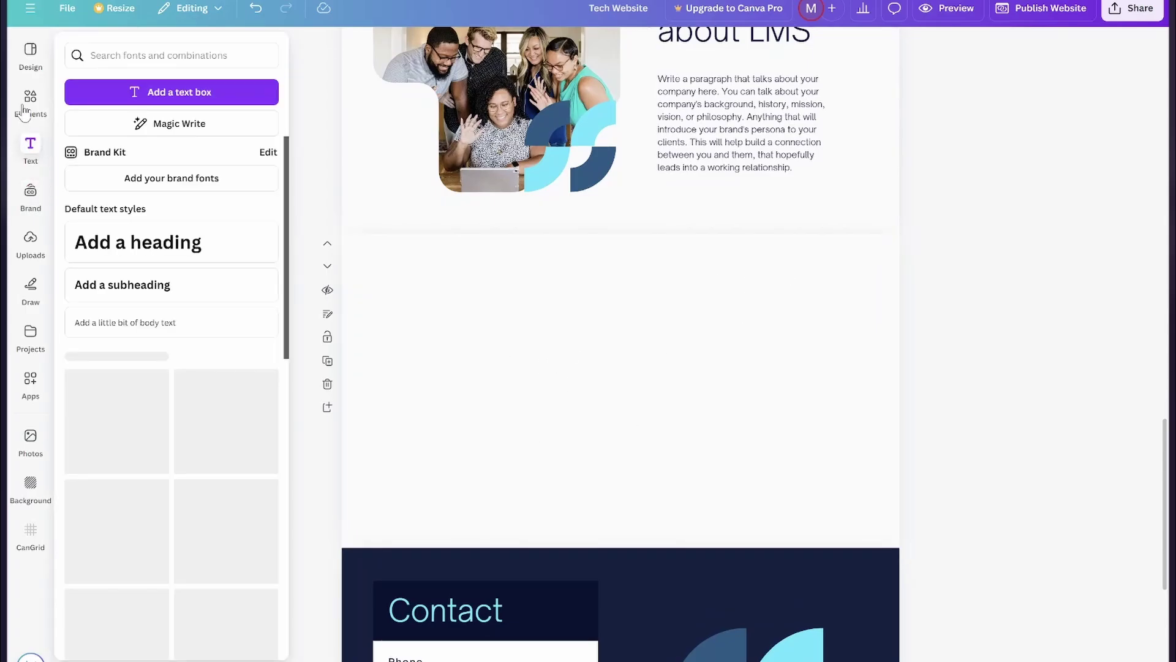
pyautogui.click(30, 101)
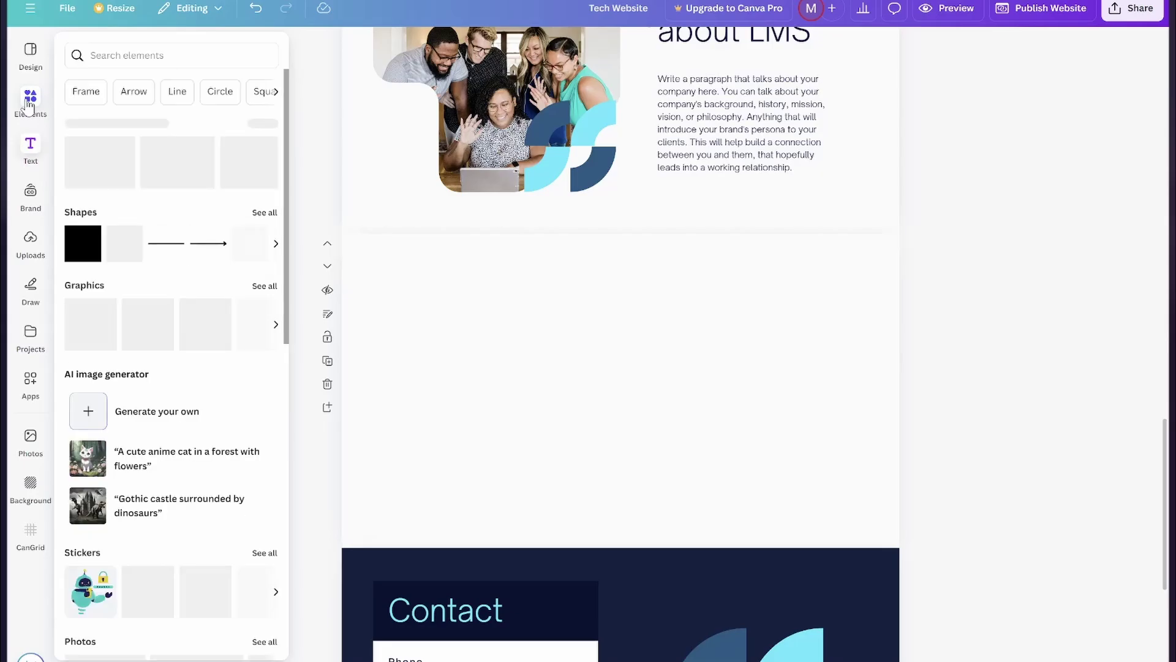
pyautogui.click(31, 440)
pyautogui.scroll(-3, 144, 318)
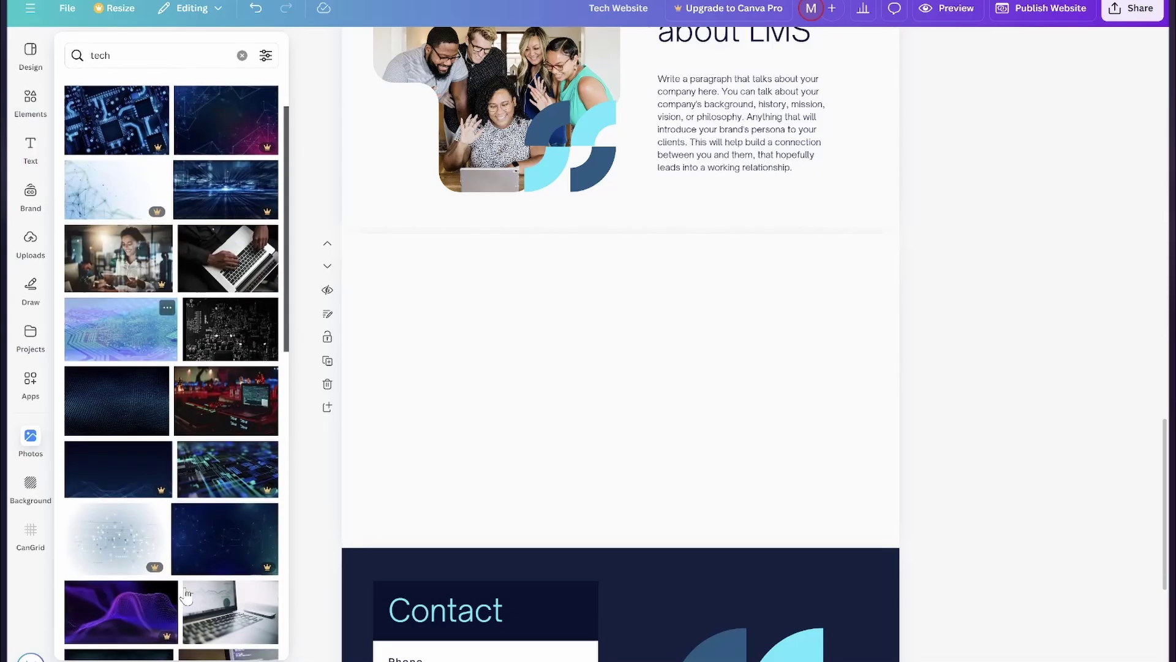
pyautogui.moveTo(209, 607); pyautogui.dragTo(663, 309)
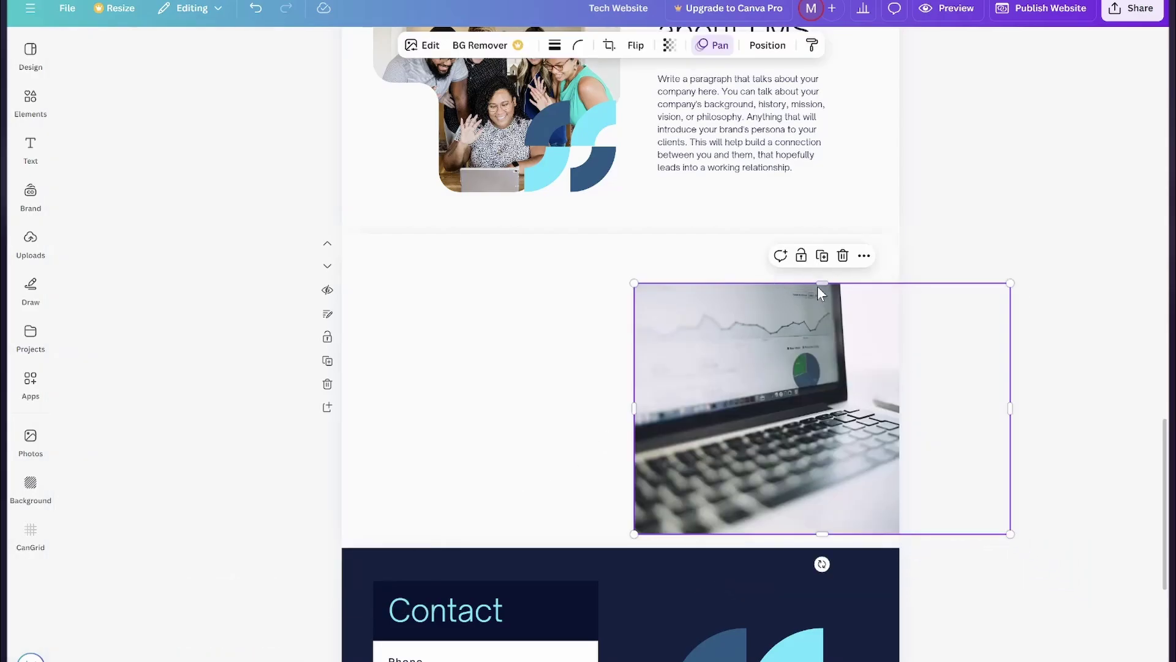
pyautogui.moveTo(818, 286); pyautogui.dragTo(821, 235)
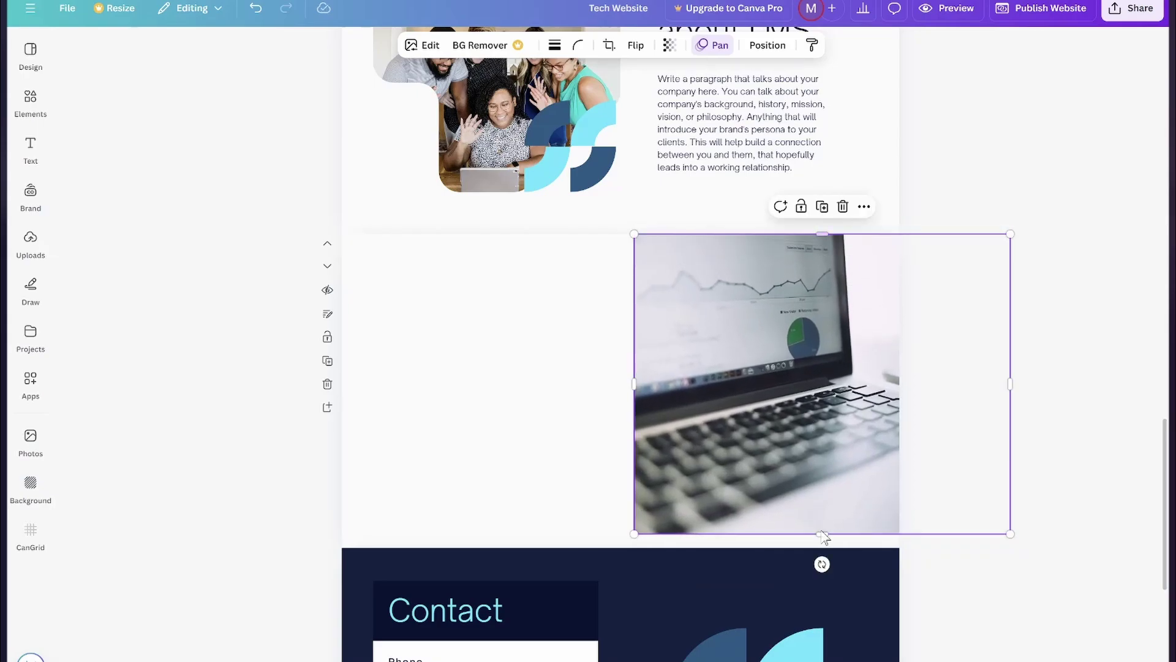
pyautogui.moveTo(634, 391); pyautogui.dragTo(684, 391)
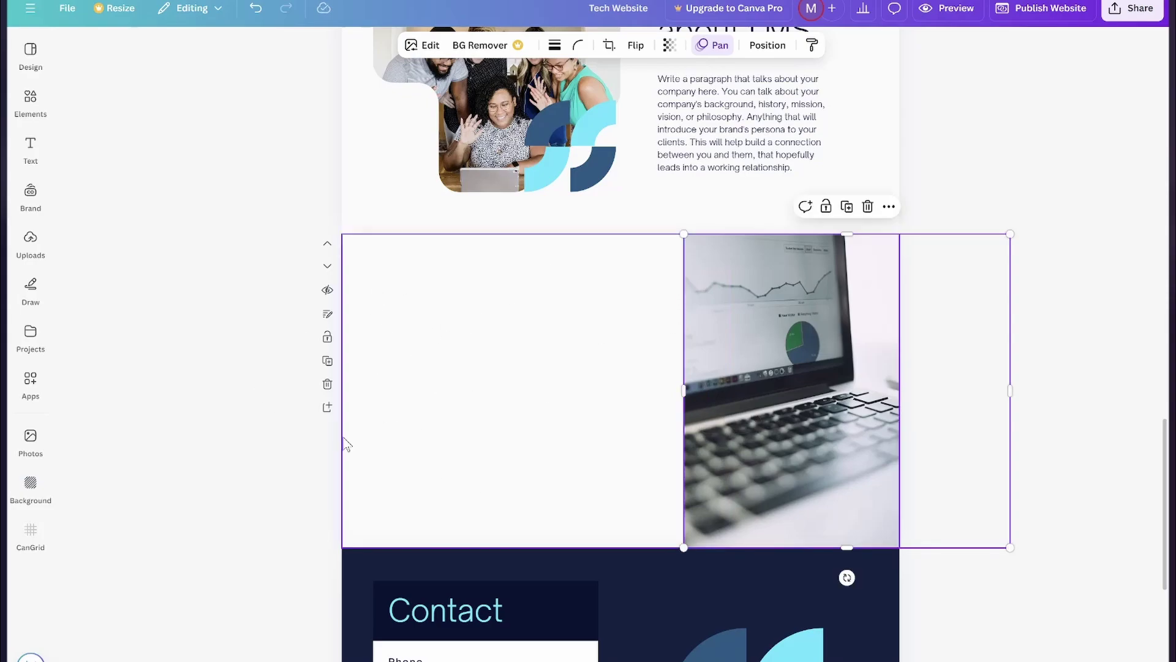
pyautogui.click(479, 370)
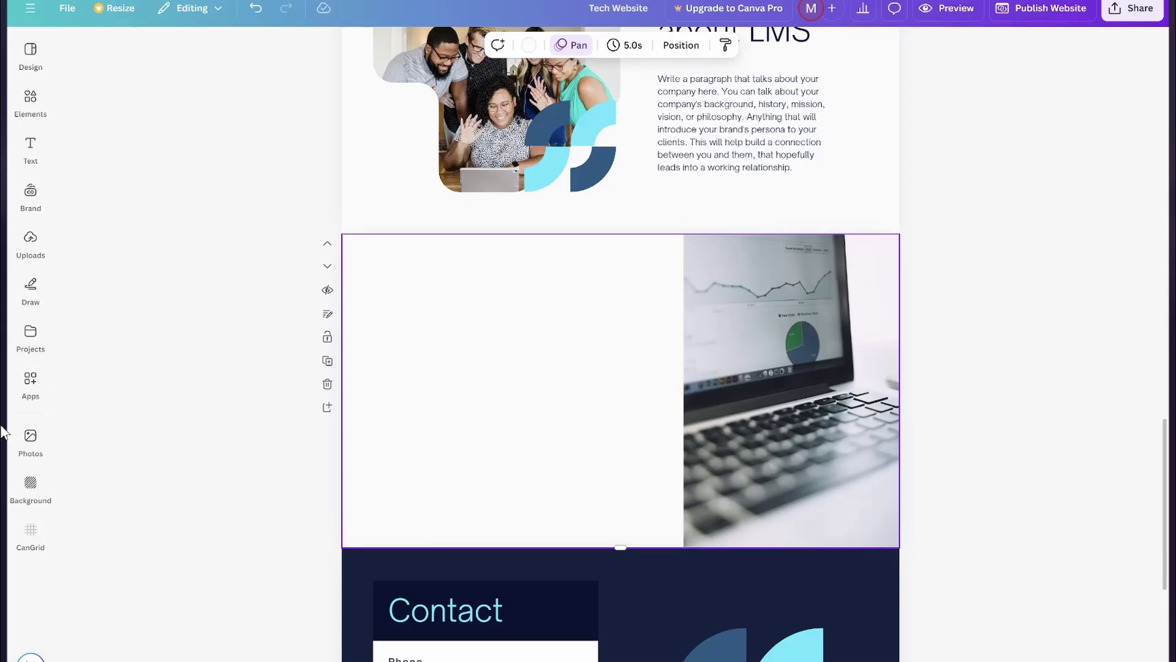
# Highlight the blog post title 'The Future of Technology…' in ChatGPT, then return to Canva.
pyautogui.moveTo(3, 432)
pyautogui.click(78, 447)
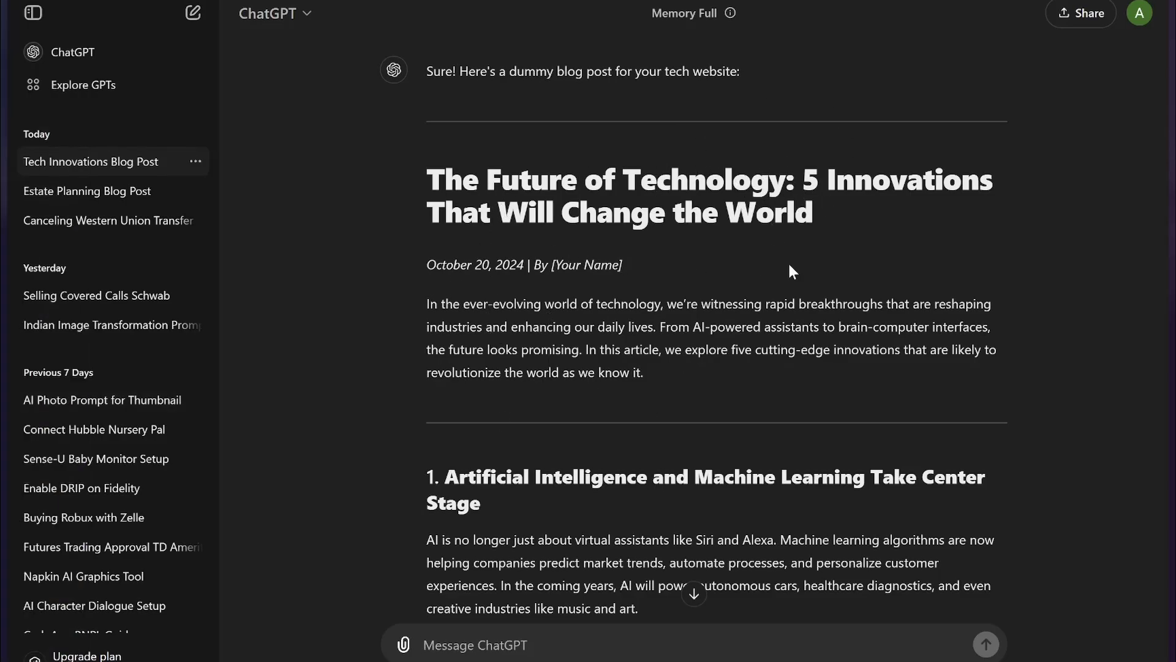
pyautogui.scroll(-1, 455, 345)
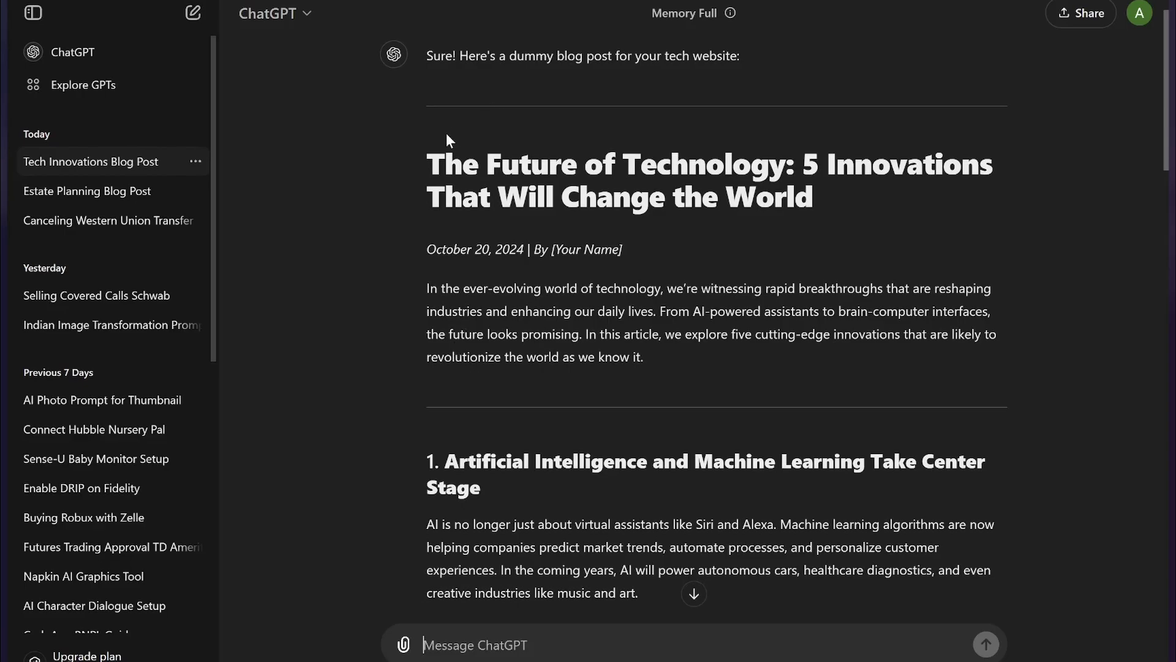
pyautogui.moveTo(427, 161); pyautogui.dragTo(832, 198)
pyautogui.hotkey('ctrl', 'c')
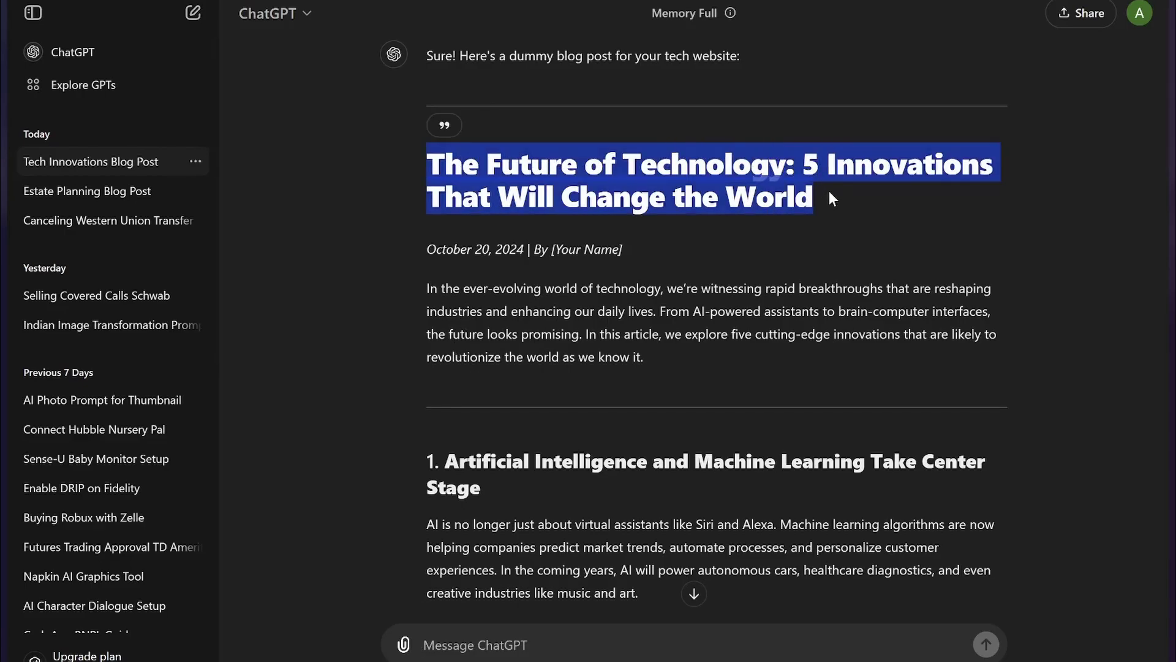
pyautogui.moveTo(3, 385)
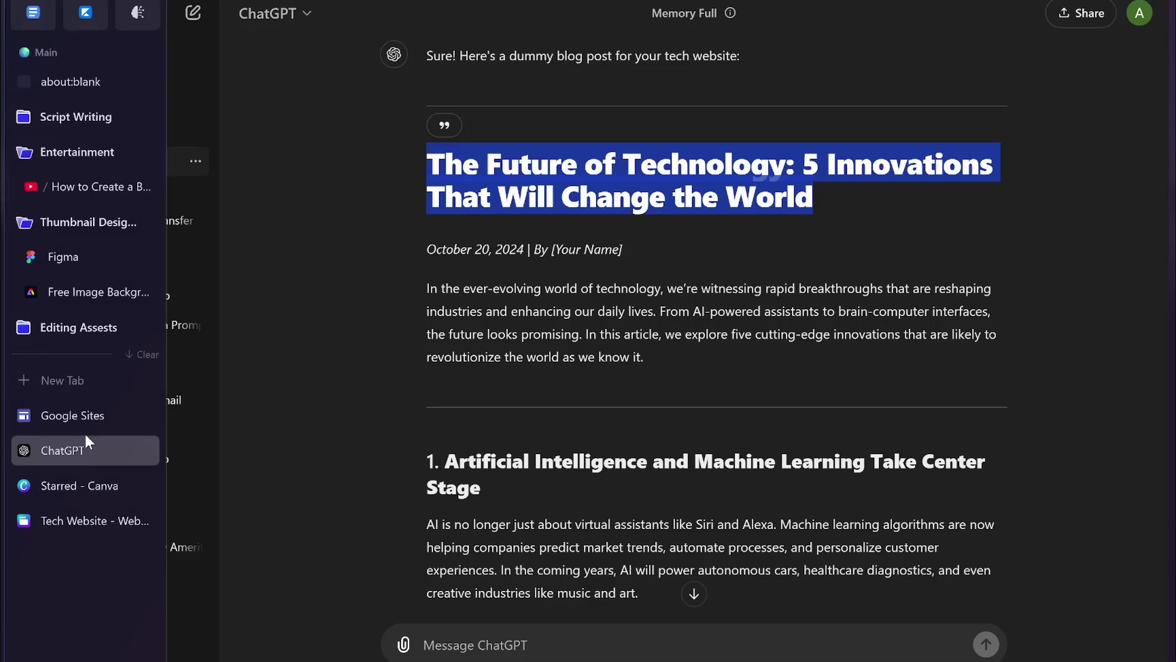
pyautogui.click(85, 490)
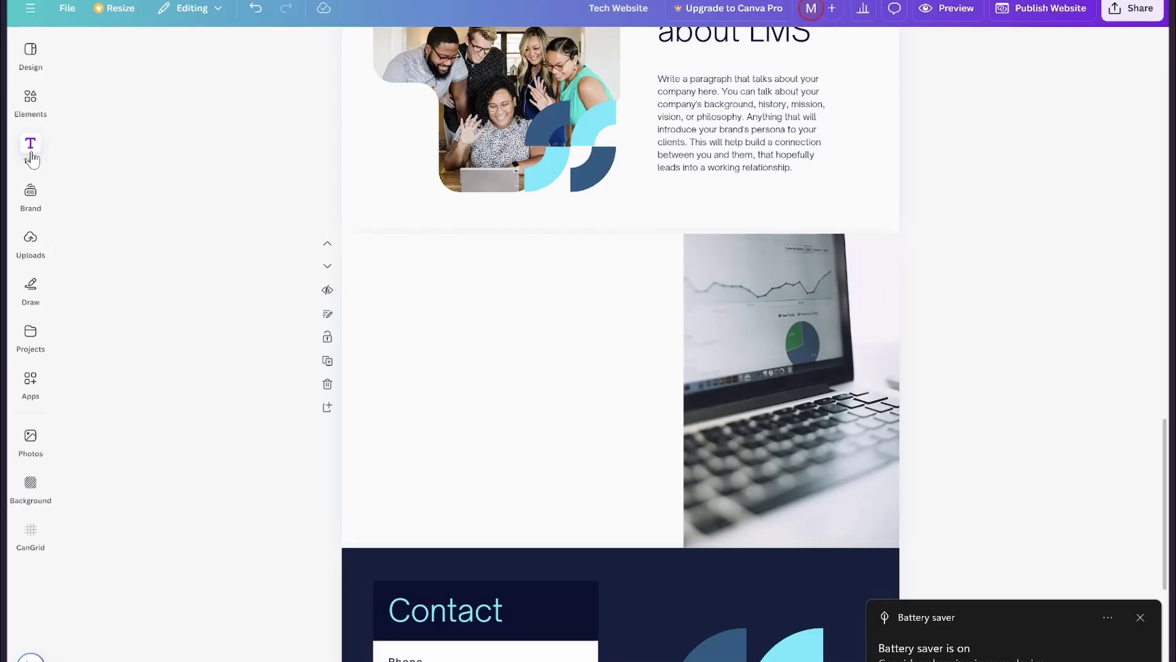
# Add a heading with the pasted blog title, shrink it and move it to the page's top.
pyautogui.click(32, 150)
pyautogui.moveTo(180, 227); pyautogui.dragTo(520, 348)
pyautogui.tripleClick(518, 348)
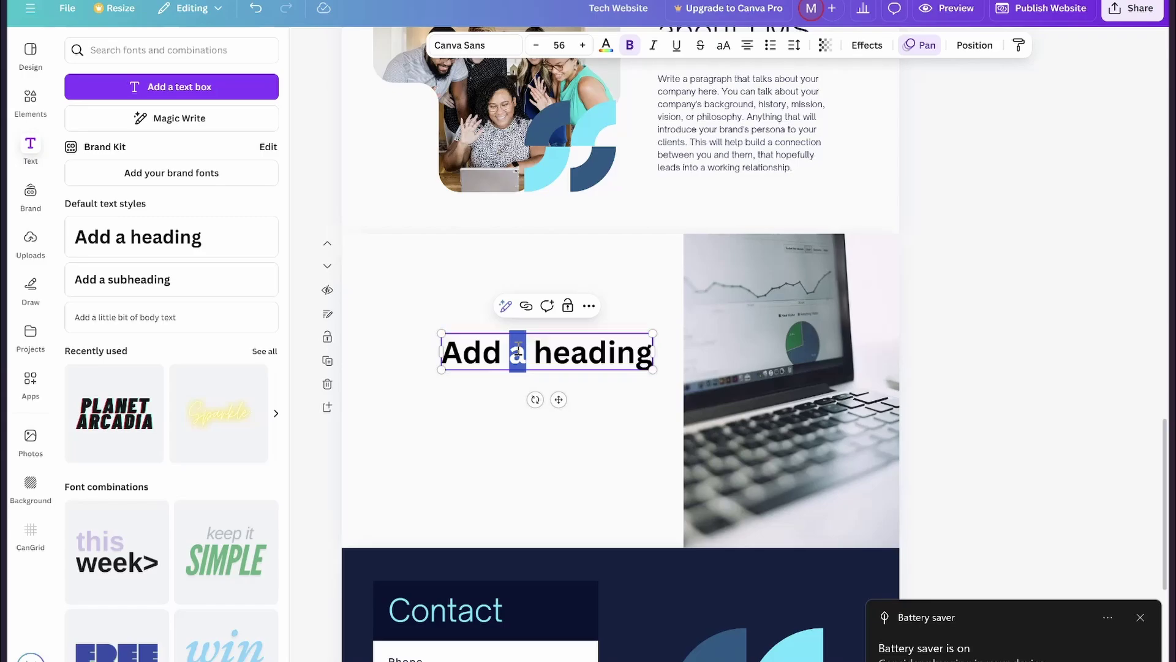
pyautogui.hotkey('ctrl', 'v')
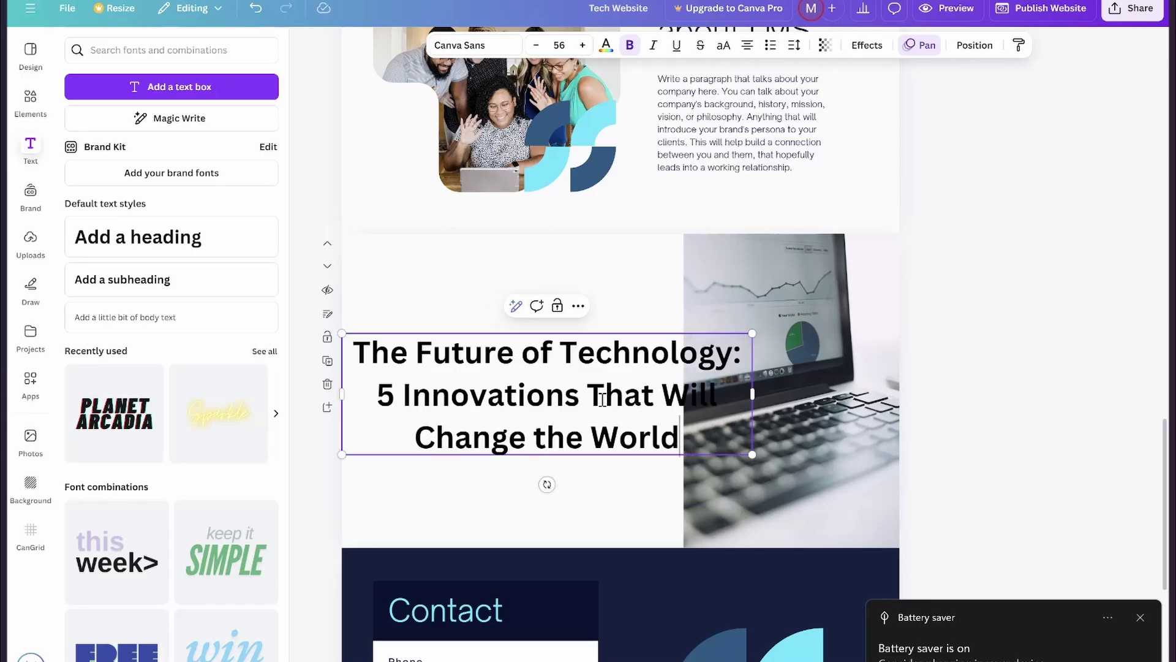
pyautogui.hotkey('ctrl', 'a')
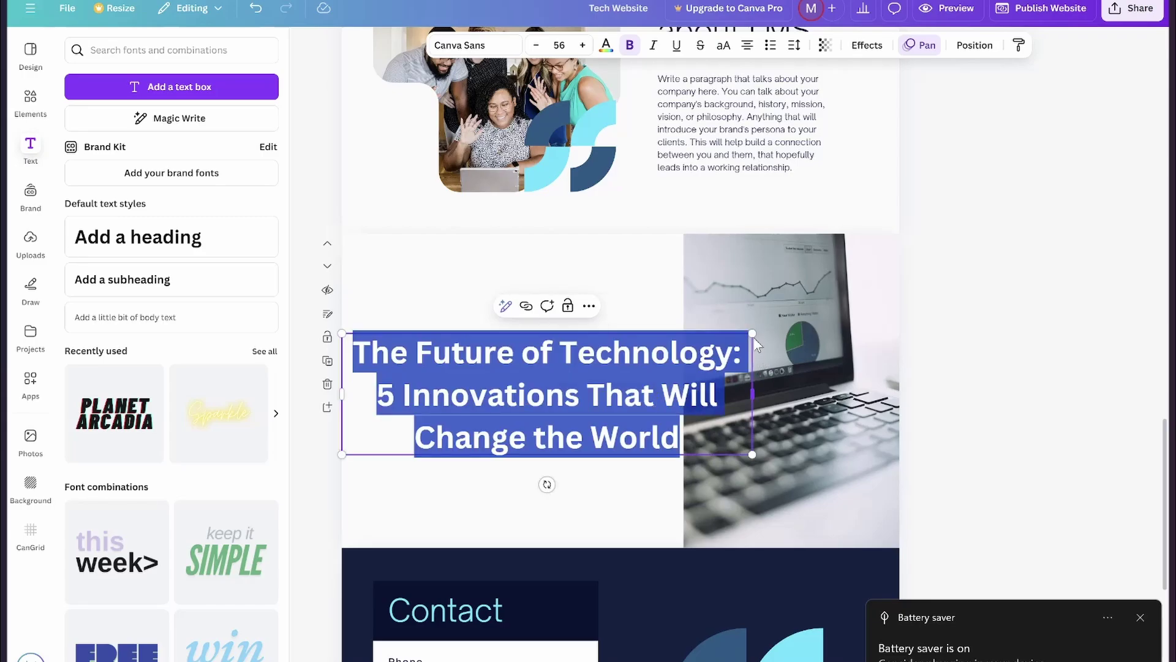
pyautogui.moveTo(752, 335); pyautogui.dragTo(594, 381)
pyautogui.click(782, 365)
pyautogui.click(523, 417)
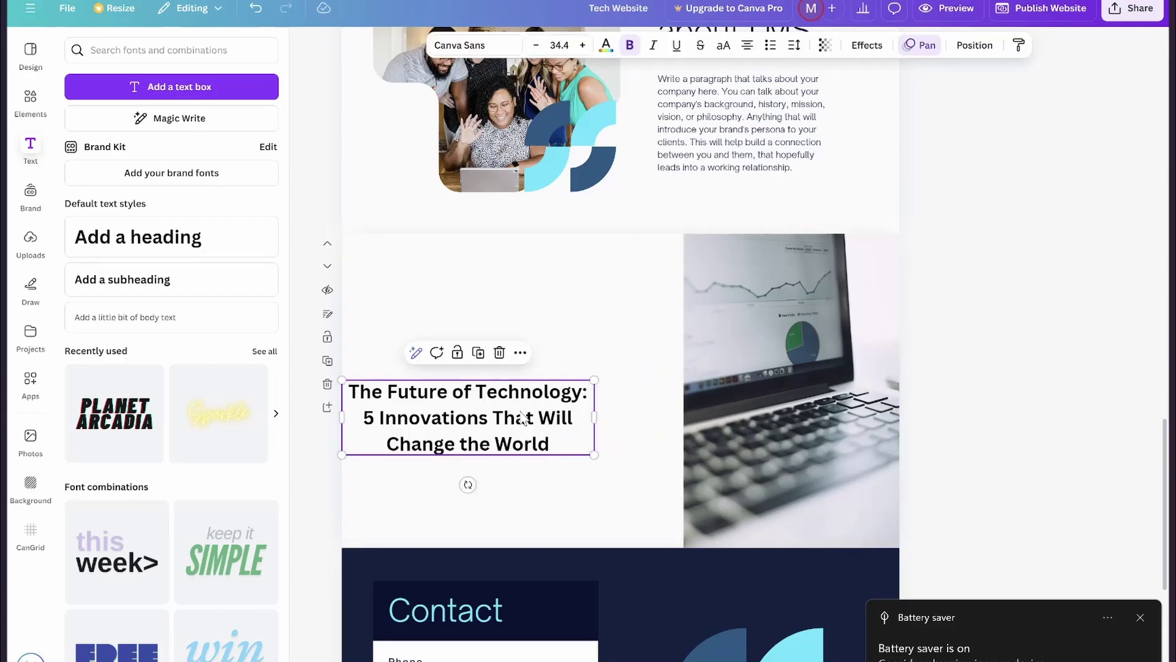
pyautogui.moveTo(522, 417); pyautogui.dragTo(560, 285)
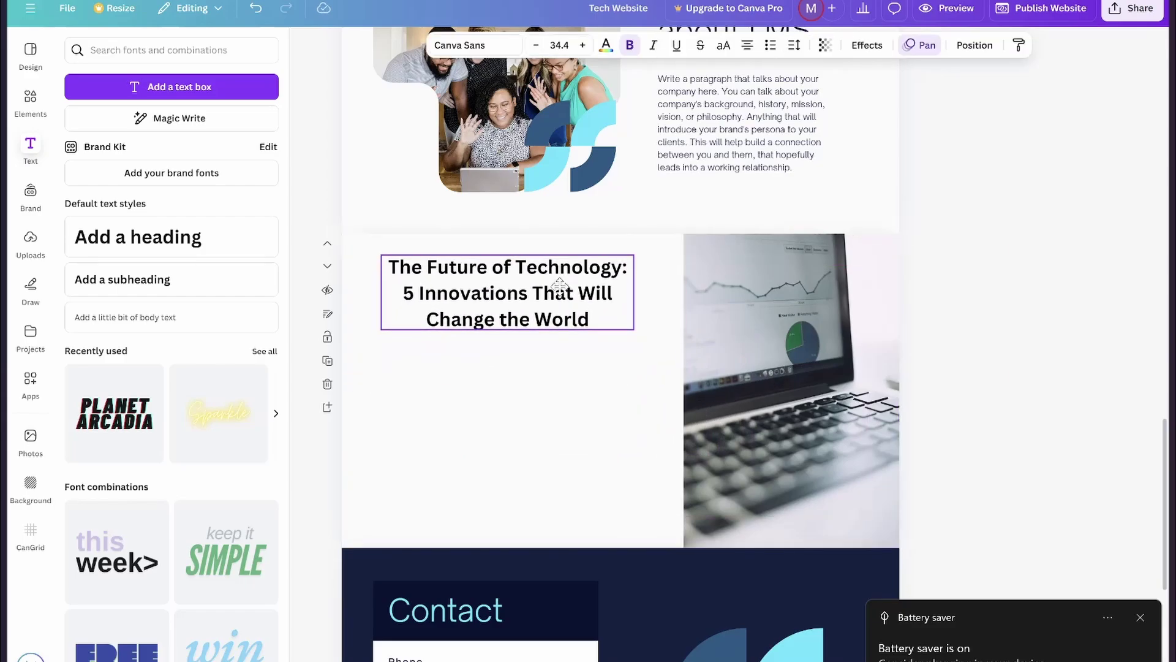
# Set the heading font to Poppins ExtraBold.
pyautogui.doubleClick(588, 293)
pyautogui.hotkey('ctrl', 'a')
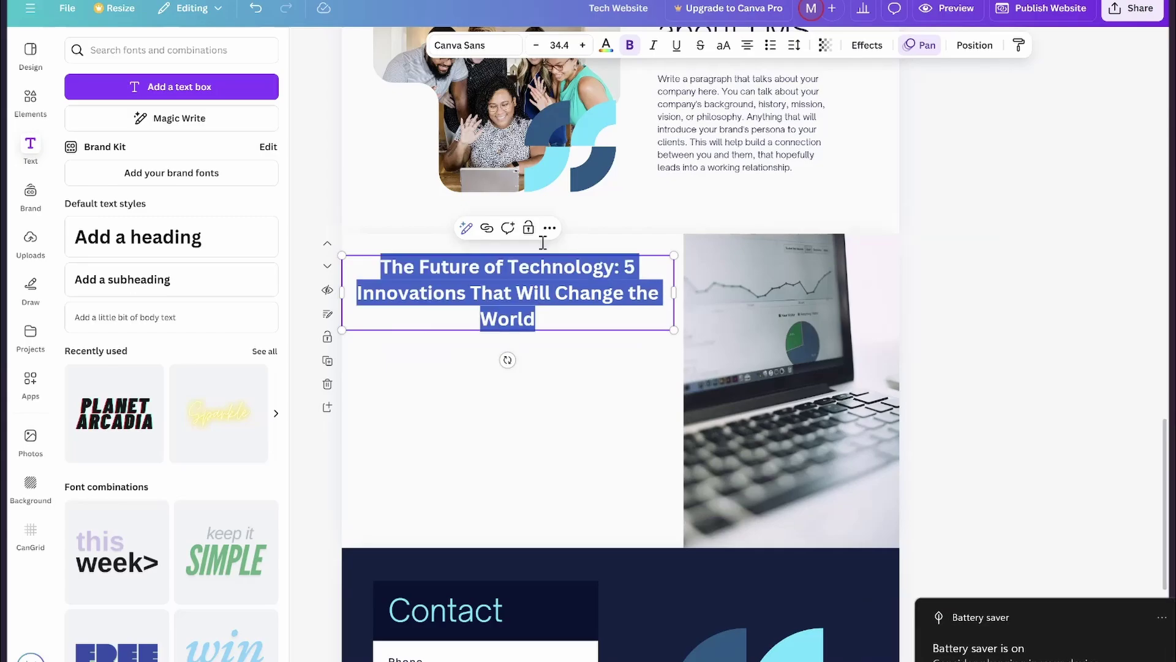
pyautogui.click(468, 45)
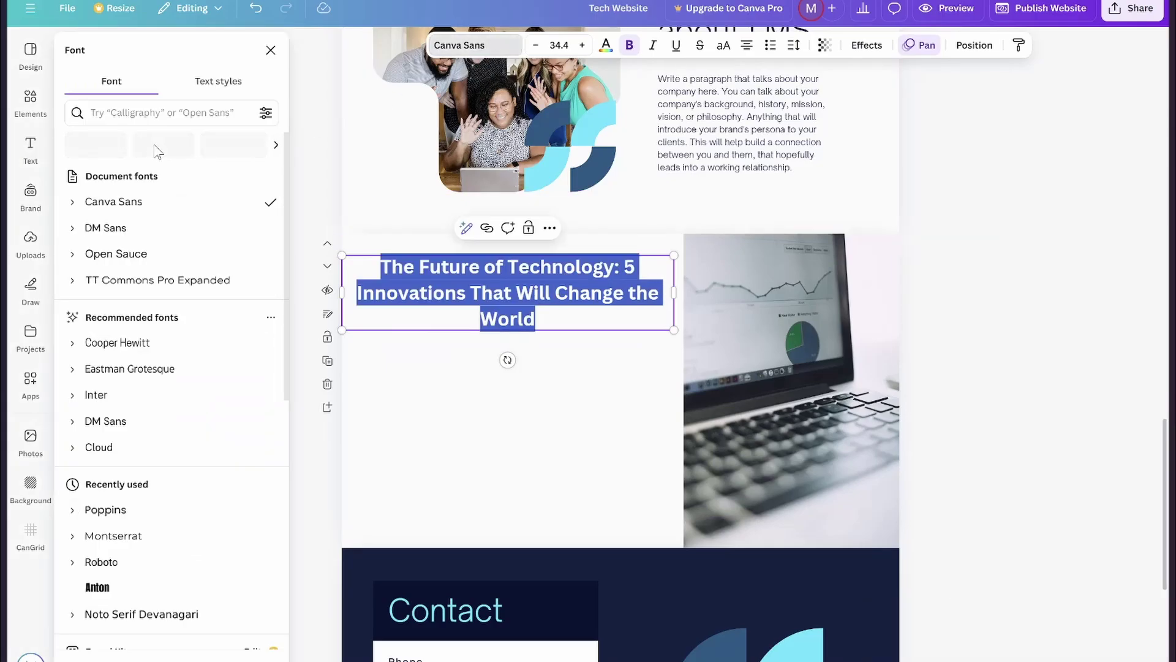
pyautogui.click(154, 110)
pyautogui.write('p')
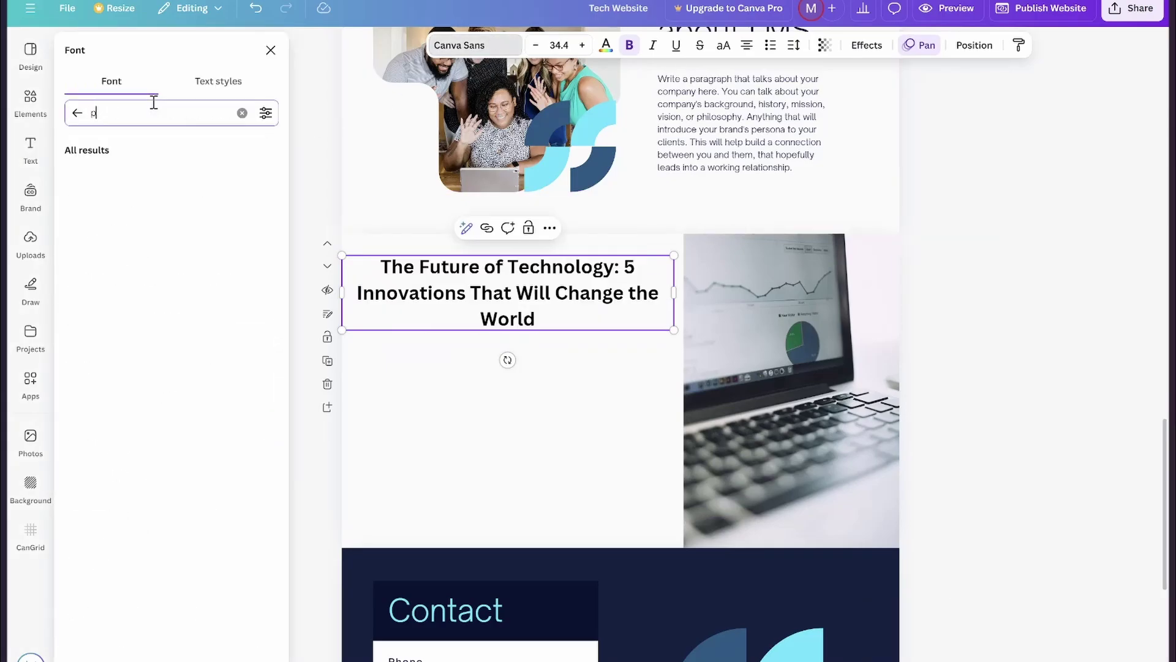
pyautogui.write('oppin')
pyautogui.click(73, 179)
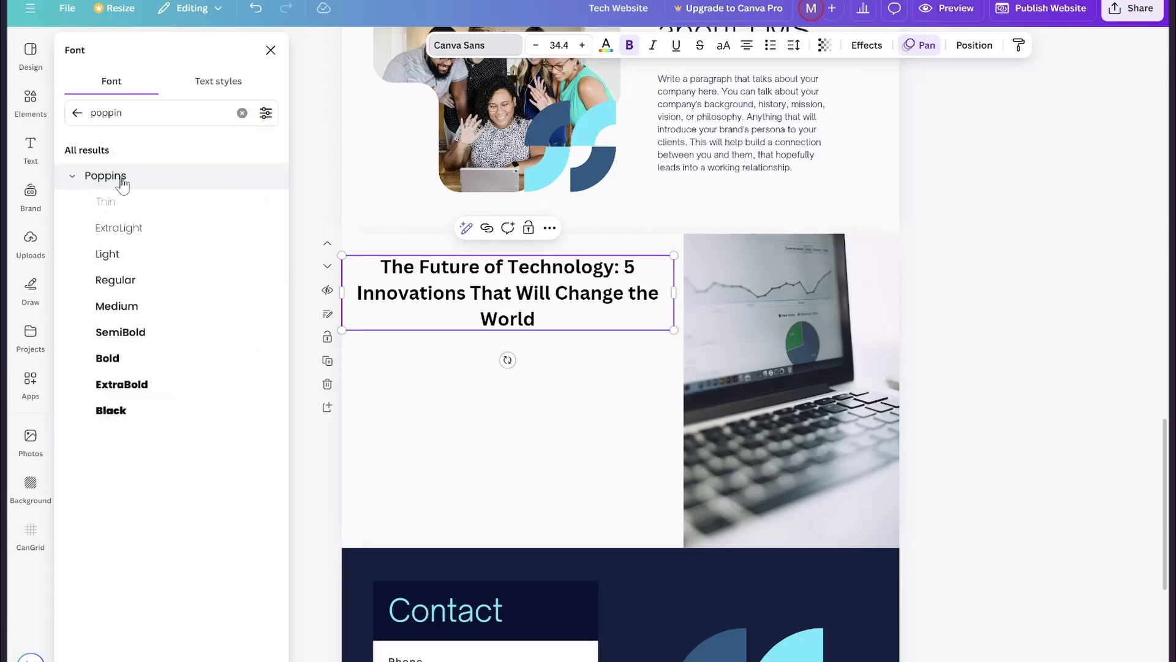
pyautogui.click(135, 341)
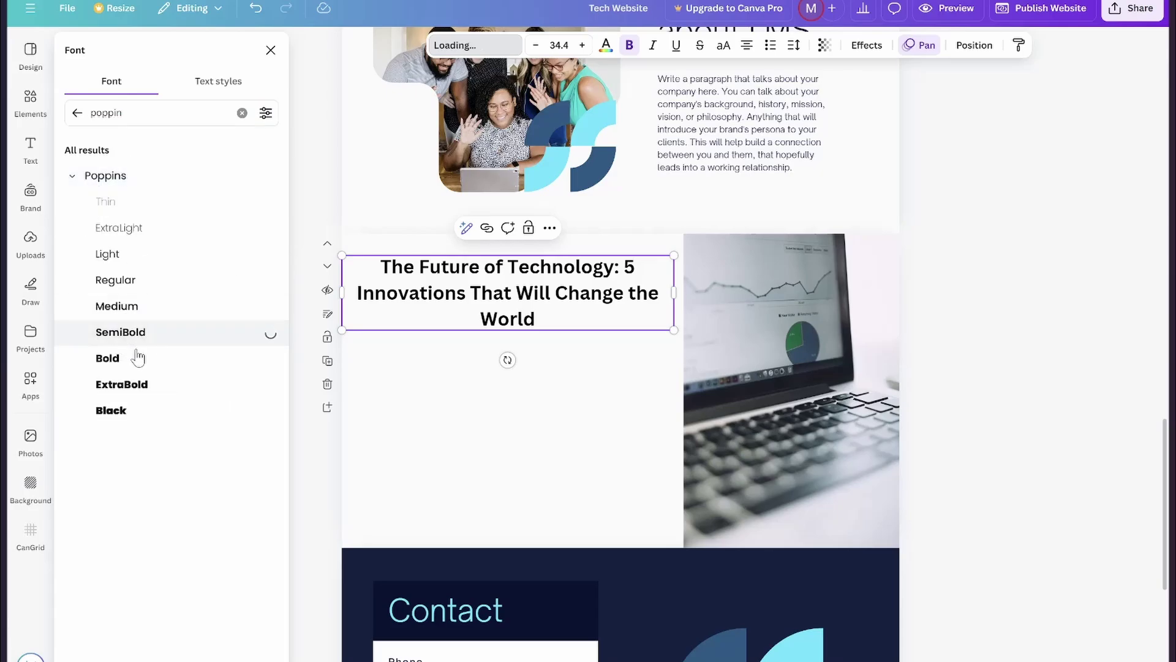
pyautogui.click(138, 392)
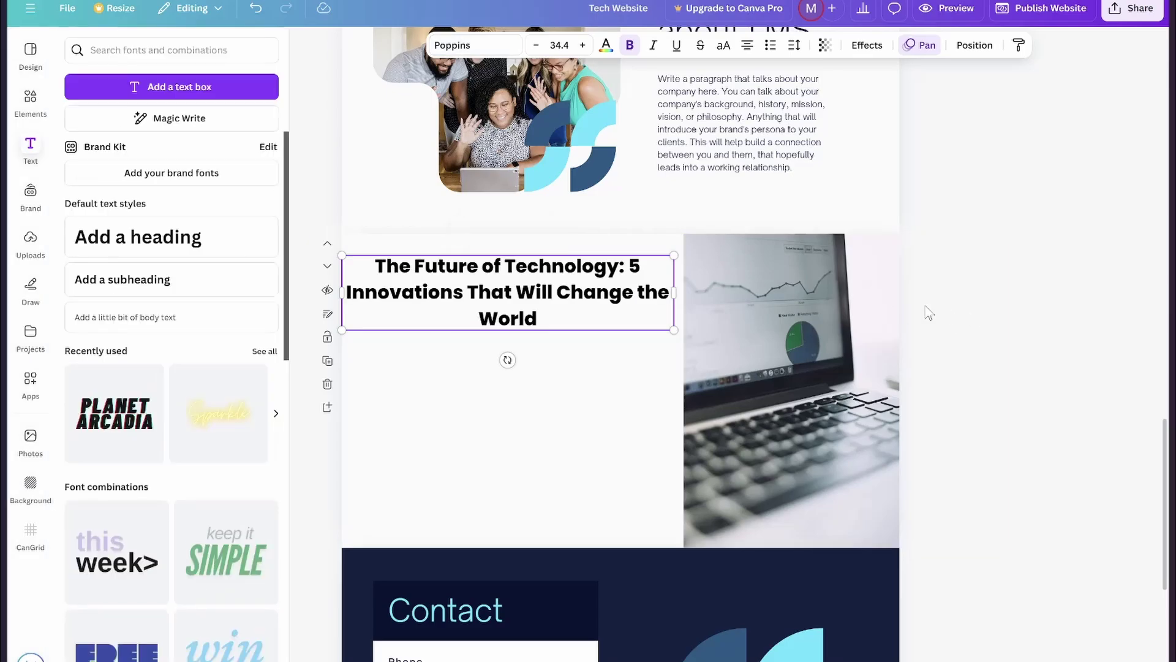
# Copy ChatGPT's AI paragraph with its Key Trend and Interesting Fact lines, then return to Tech Website.
pyautogui.moveTo(3, 392)
pyautogui.click(84, 445)
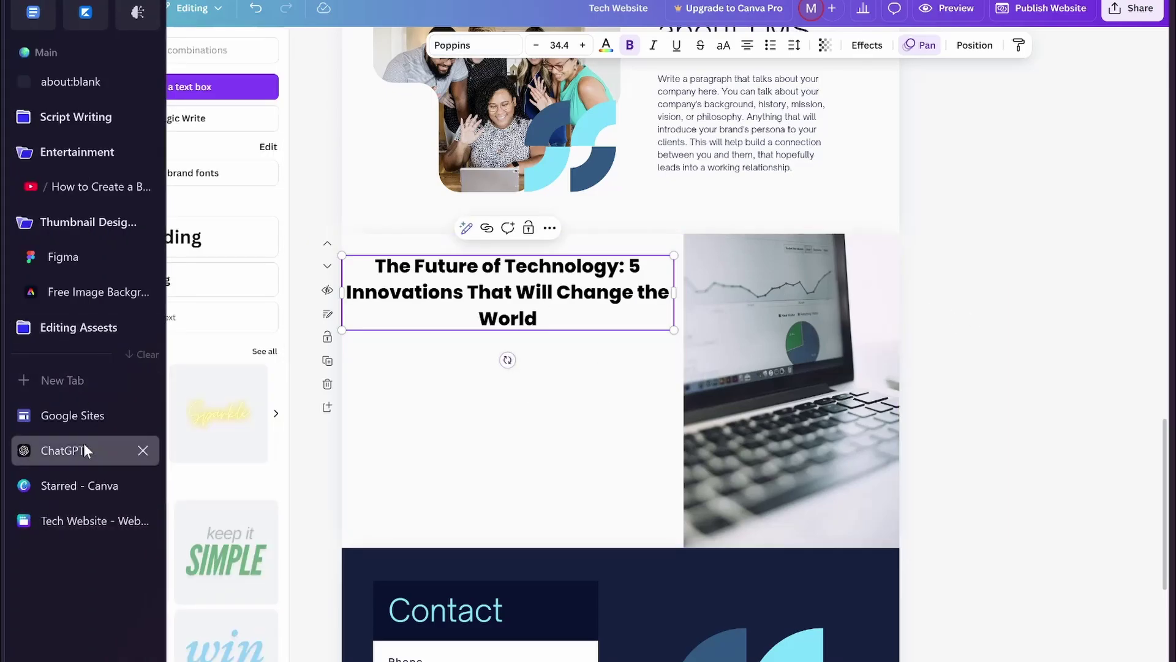
pyautogui.scroll(-3, 425, 288)
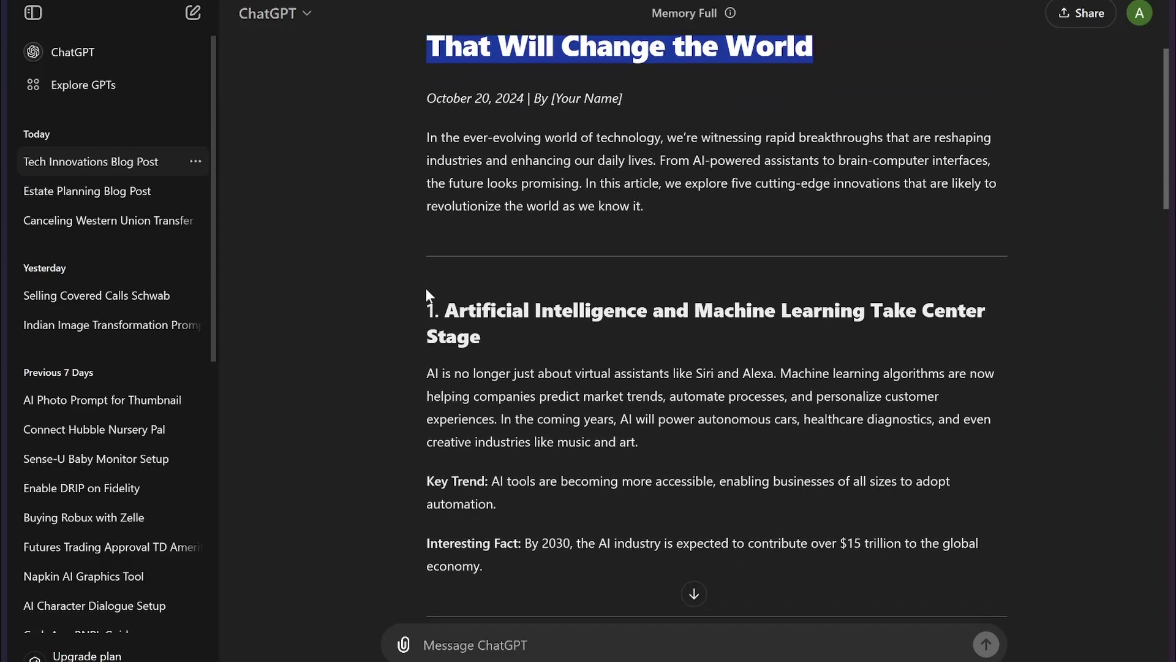
pyautogui.click(425, 375)
pyautogui.moveTo(425, 374); pyautogui.dragTo(502, 565)
pyautogui.hotkey('ctrl', 'c')
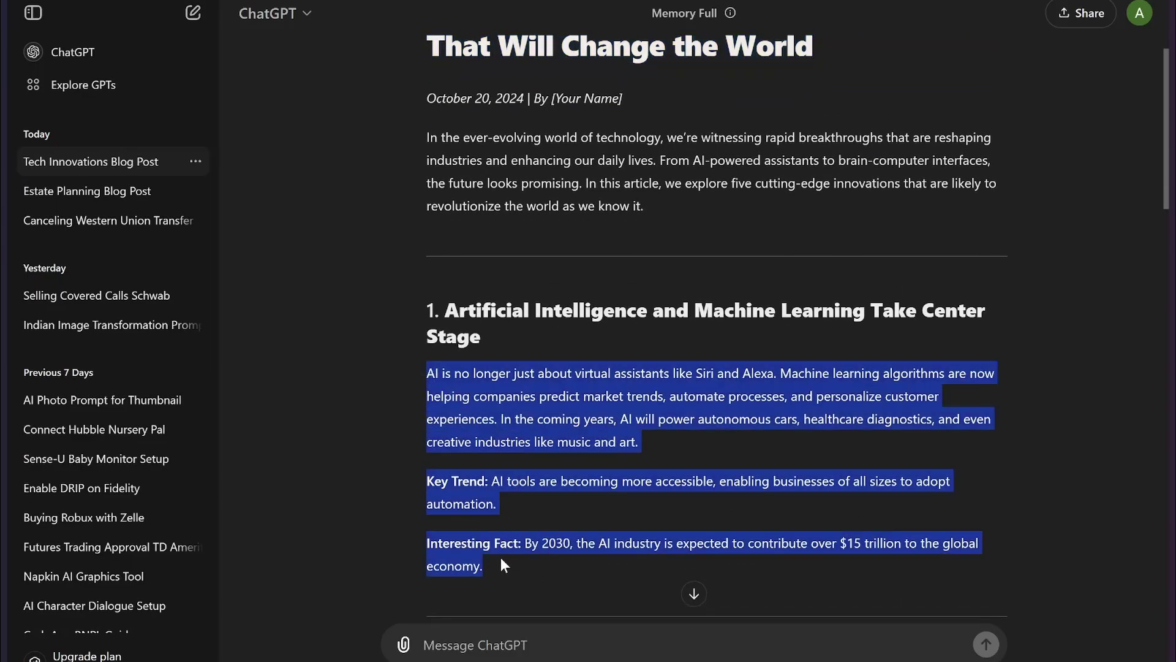
pyautogui.moveTo(122, 400)
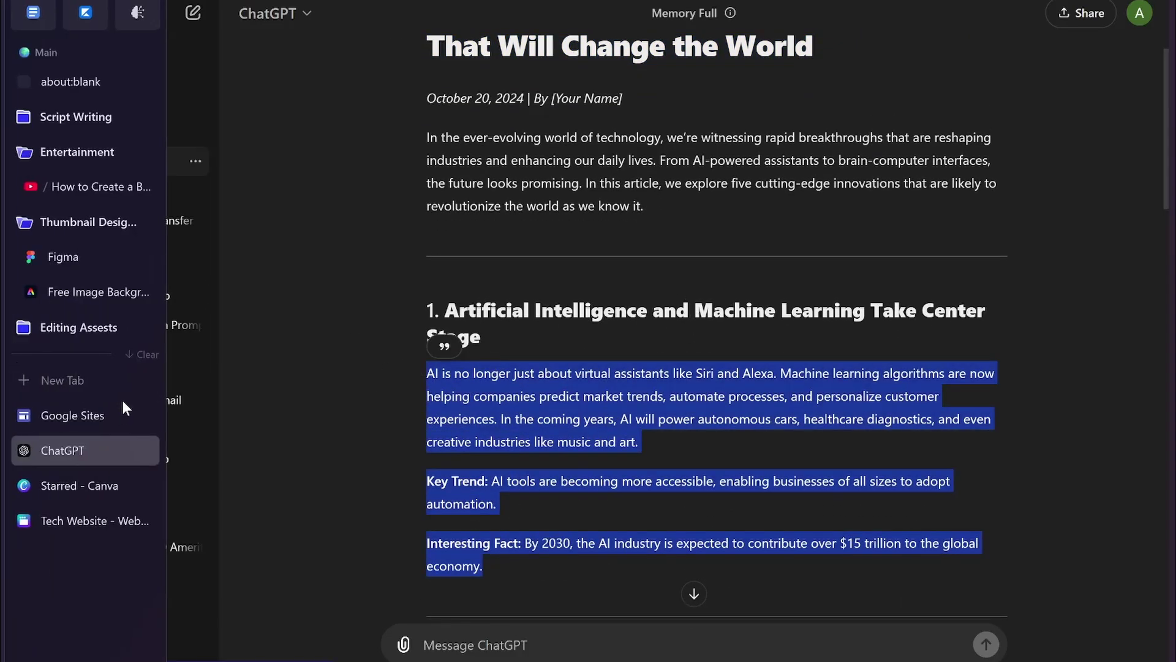
pyautogui.click(93, 421)
pyautogui.click(86, 483)
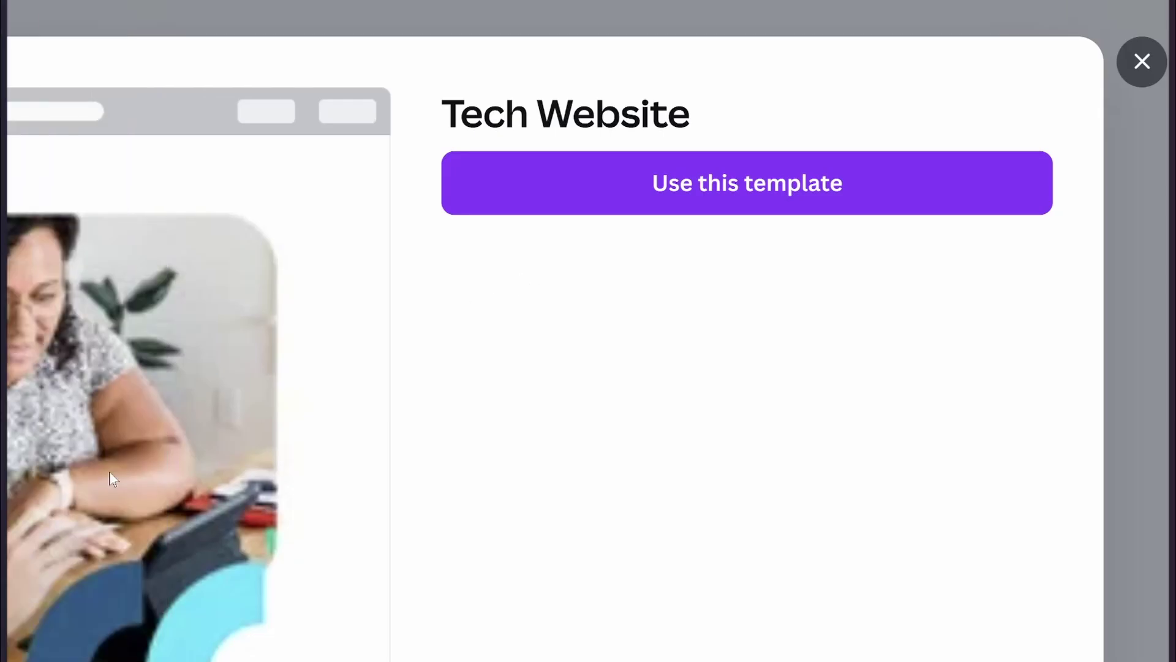
pyautogui.click(115, 531)
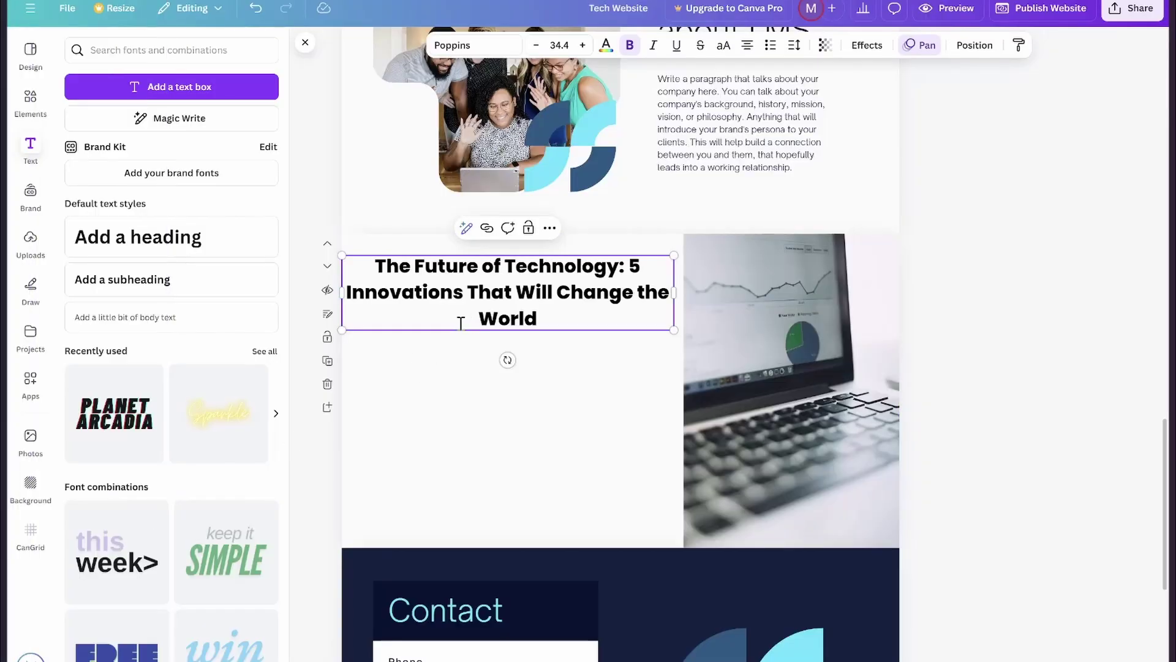
# Paste the copied AI text as a body text box under the heading in the left column.
pyautogui.click(305, 320)
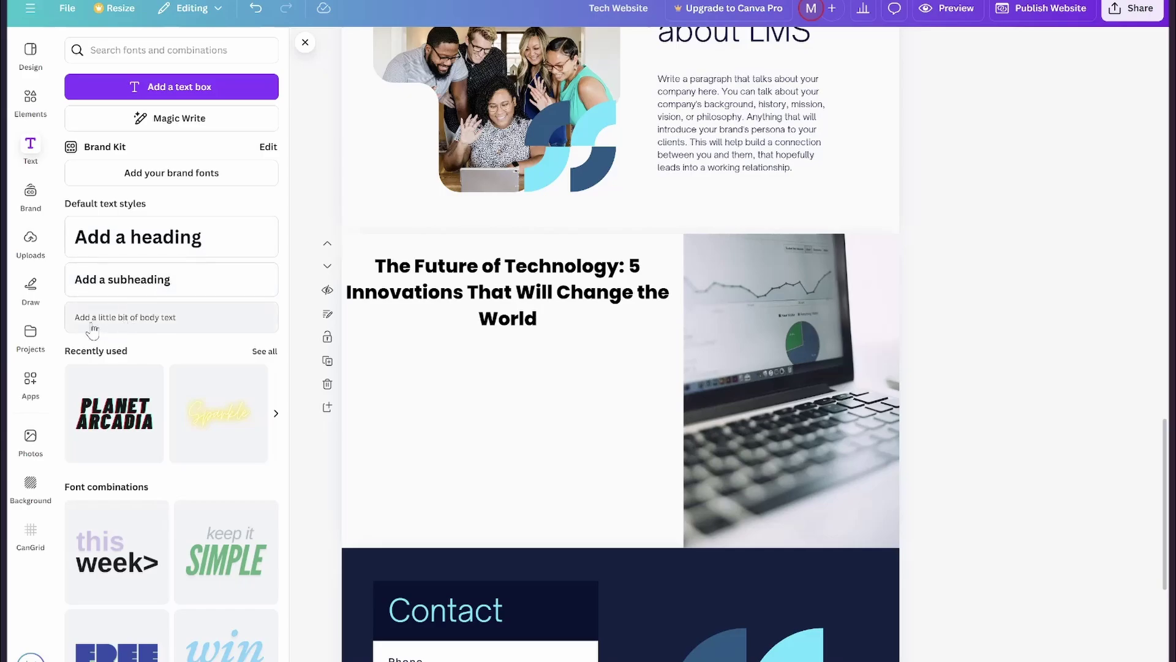
pyautogui.moveTo(92, 330); pyautogui.dragTo(516, 409)
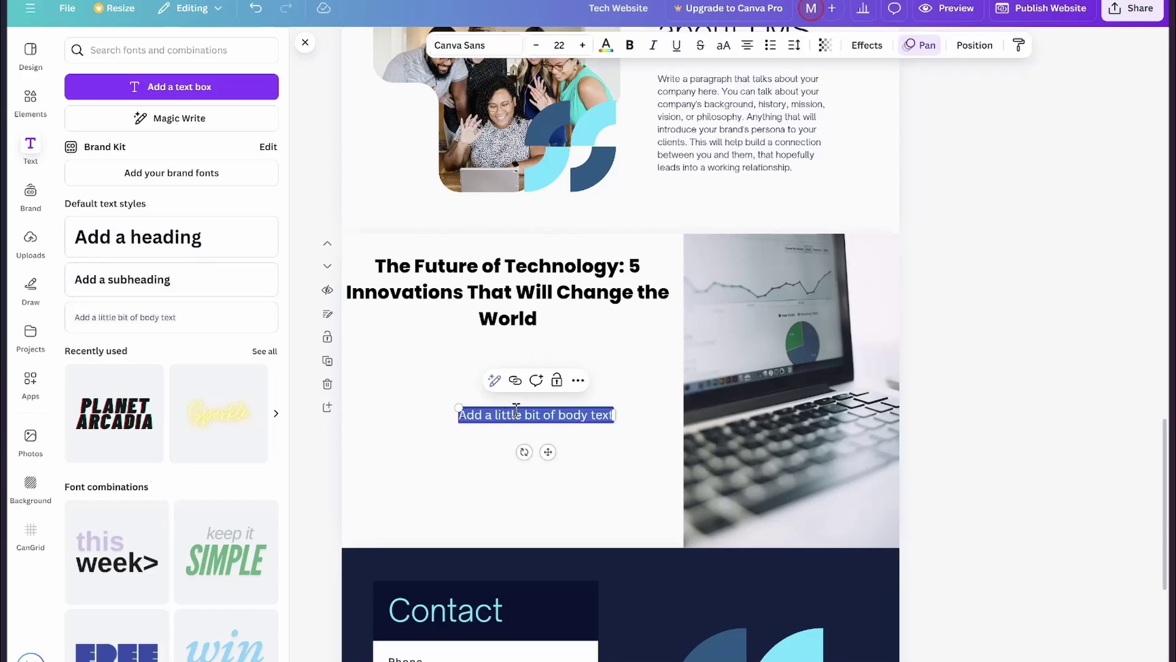
pyautogui.hotkey('ctrl', 'v')
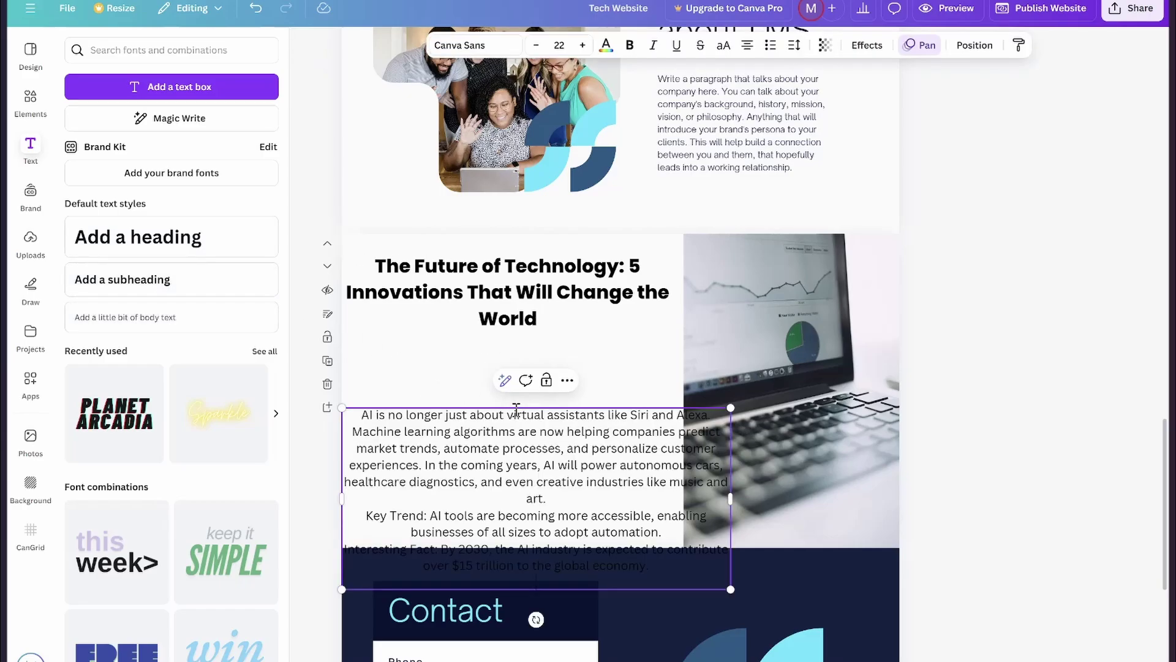
pyautogui.click(956, 362)
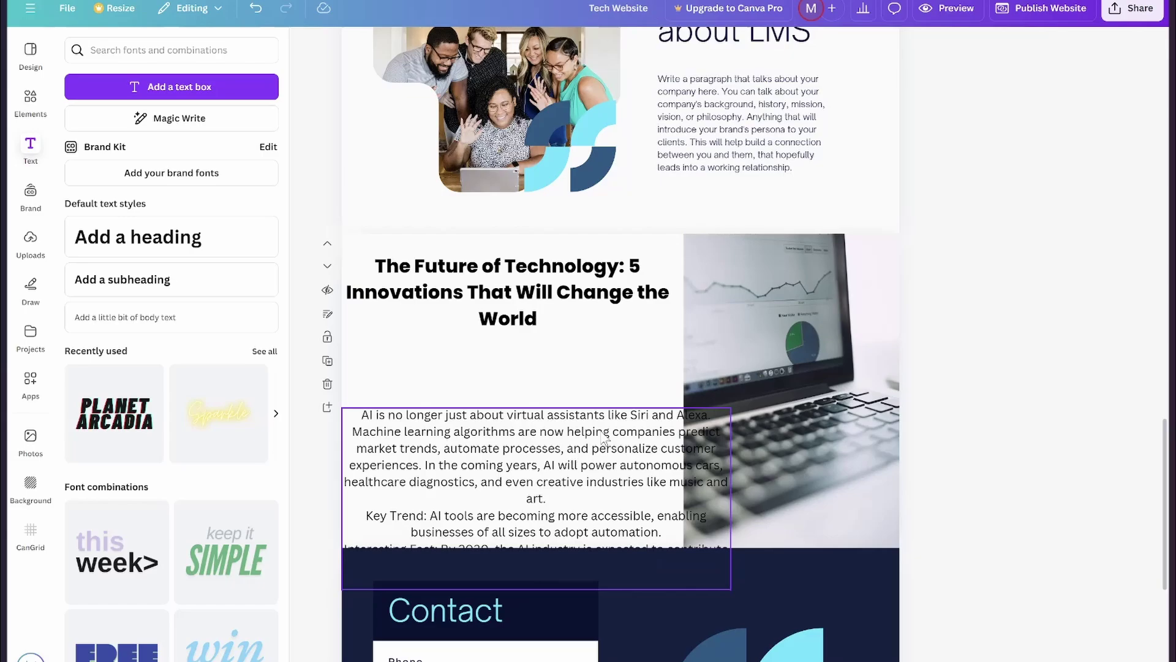
pyautogui.moveTo(604, 438); pyautogui.dragTo(606, 364)
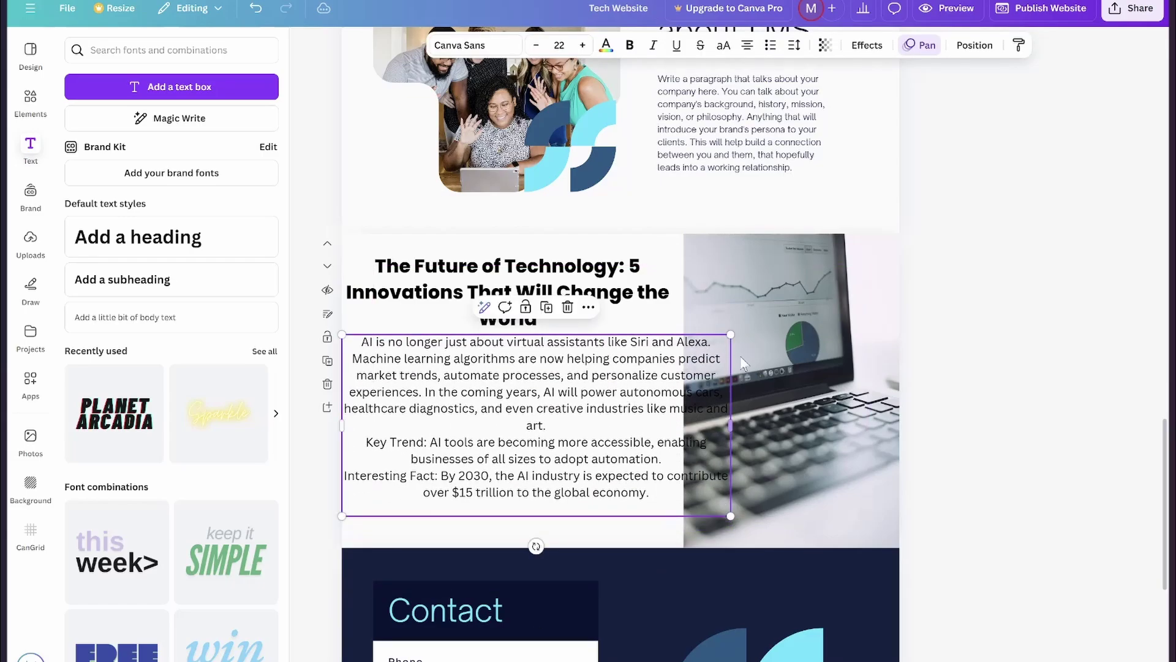
pyautogui.moveTo(732, 426); pyautogui.dragTo(652, 426)
pyautogui.moveTo(463, 426); pyautogui.dragTo(473, 415)
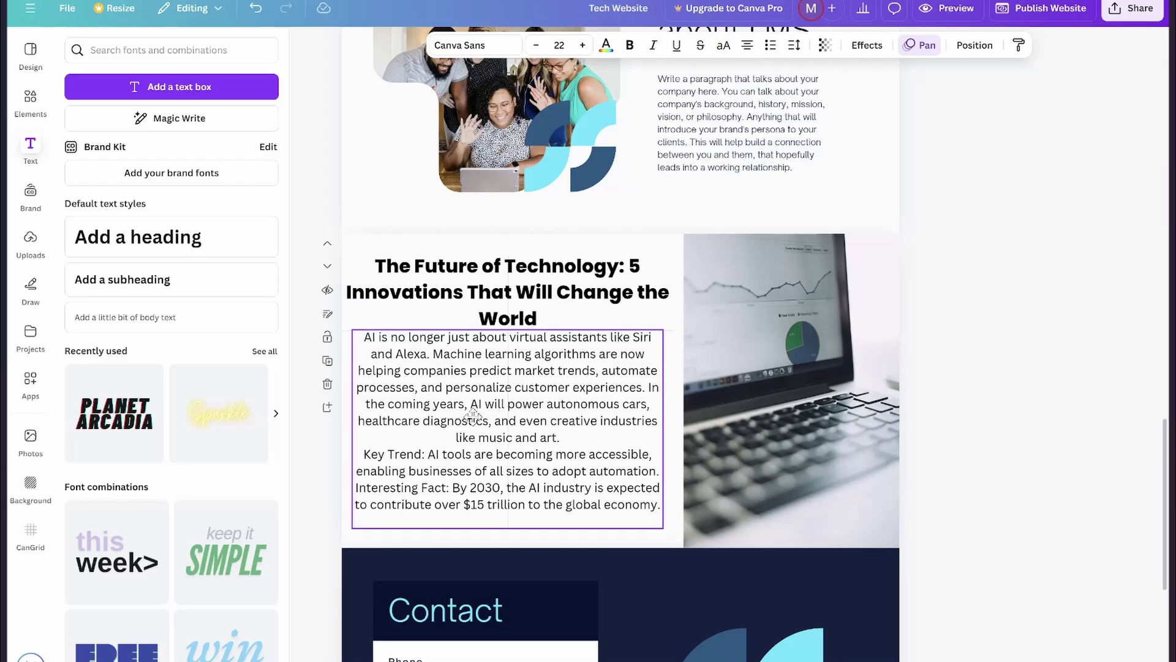
# Replace the closing words 'the global economy.' with 'Read more...'.
pyautogui.click(579, 497)
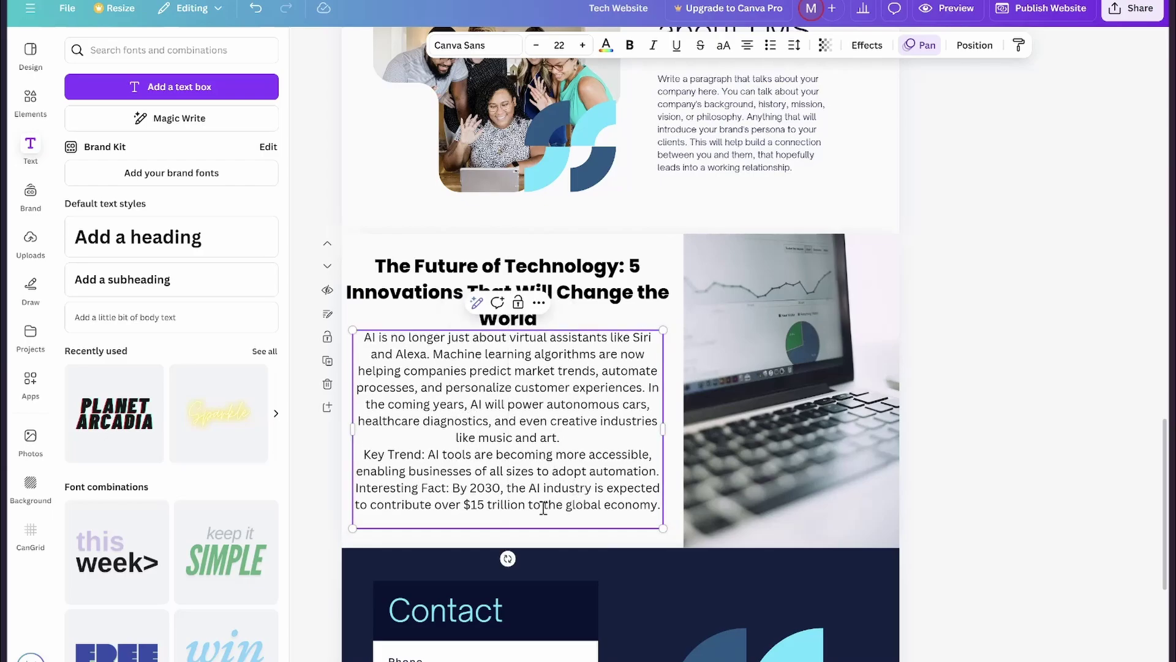
pyautogui.moveTo(543, 507); pyautogui.dragTo(665, 509)
pyautogui.tripleClick(665, 509)
pyautogui.click(639, 503)
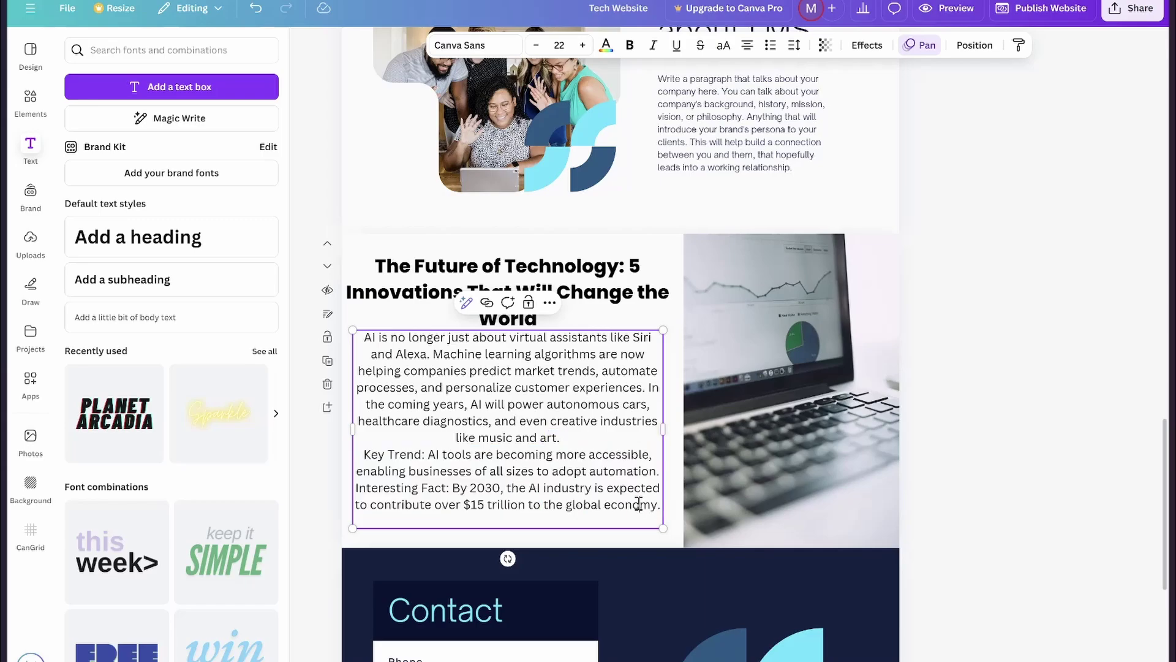
pyautogui.moveTo(550, 504); pyautogui.dragTo(654, 508)
pyautogui.press('BackSpace')
pyautogui.press('BackSpace')
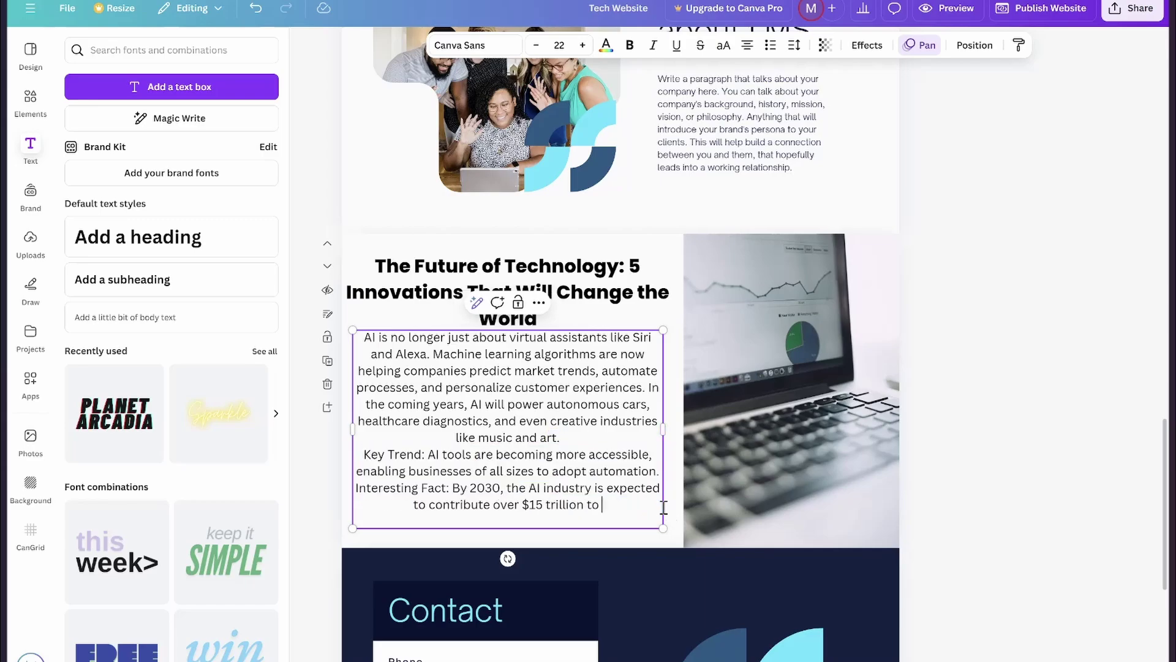
pyautogui.write('Read m')
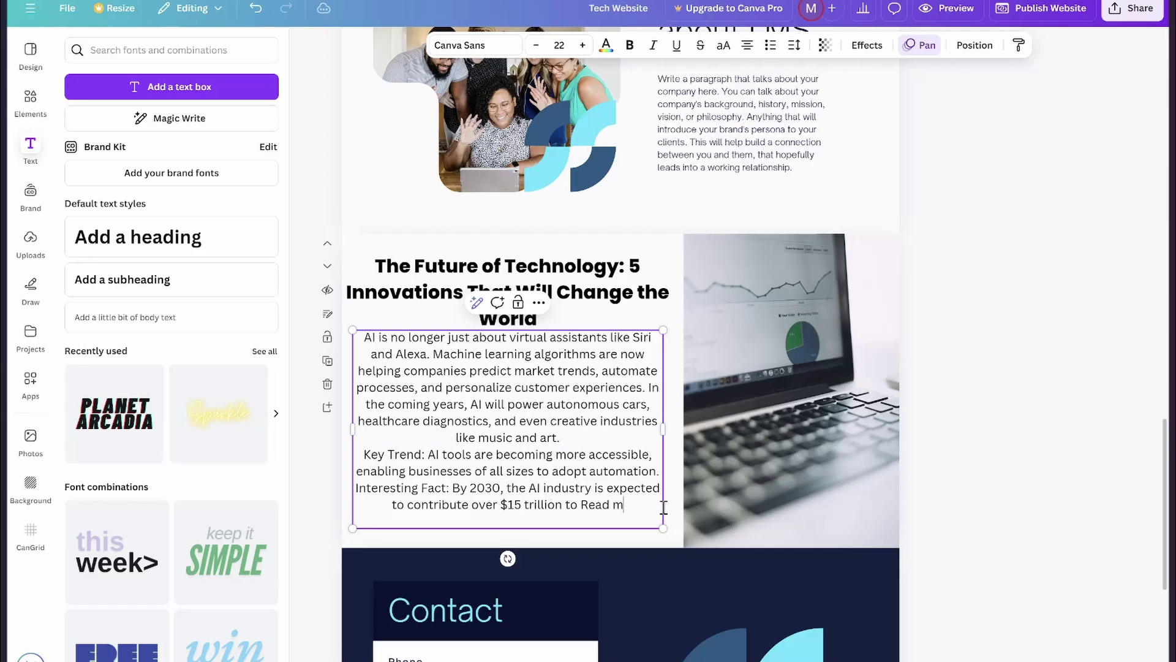
pyautogui.write('ore...')
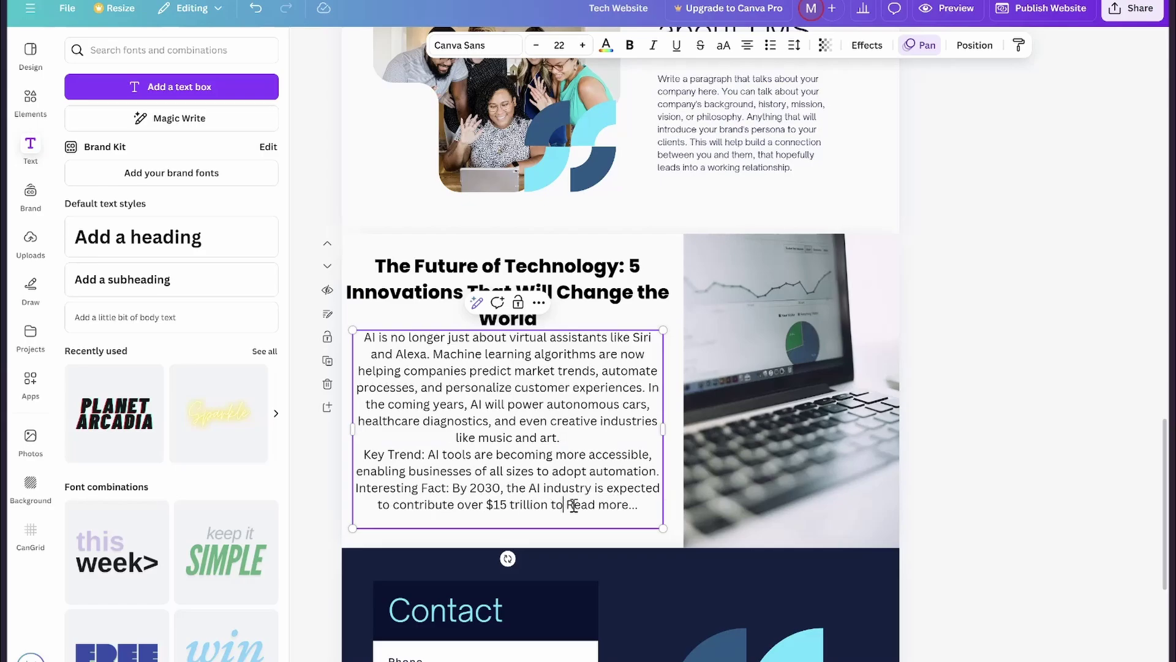
# Make the 'Read more...' text bold and finish editing.
pyautogui.moveTo(573, 504); pyautogui.dragTo(642, 506)
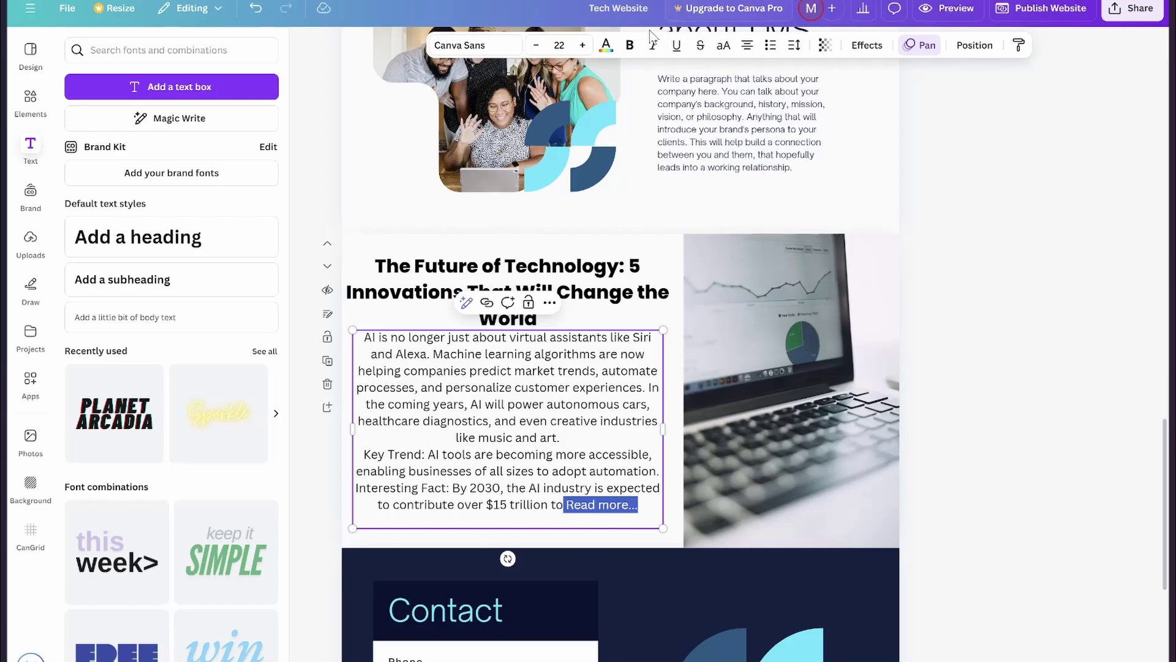
pyautogui.click(631, 46)
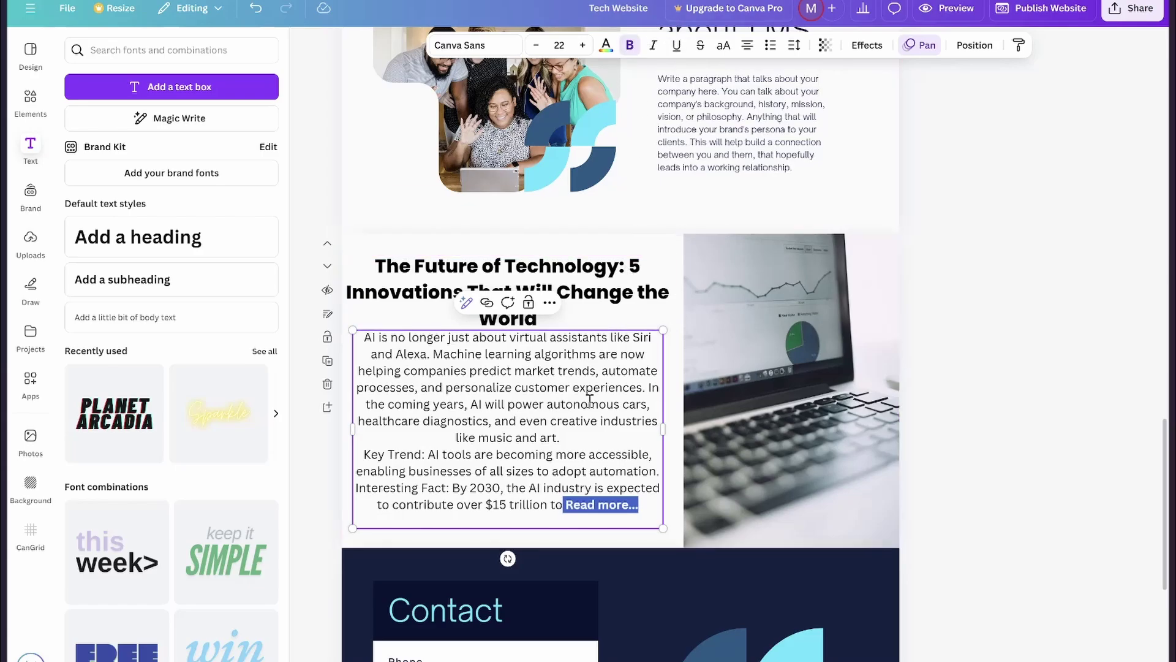
pyautogui.click(565, 504)
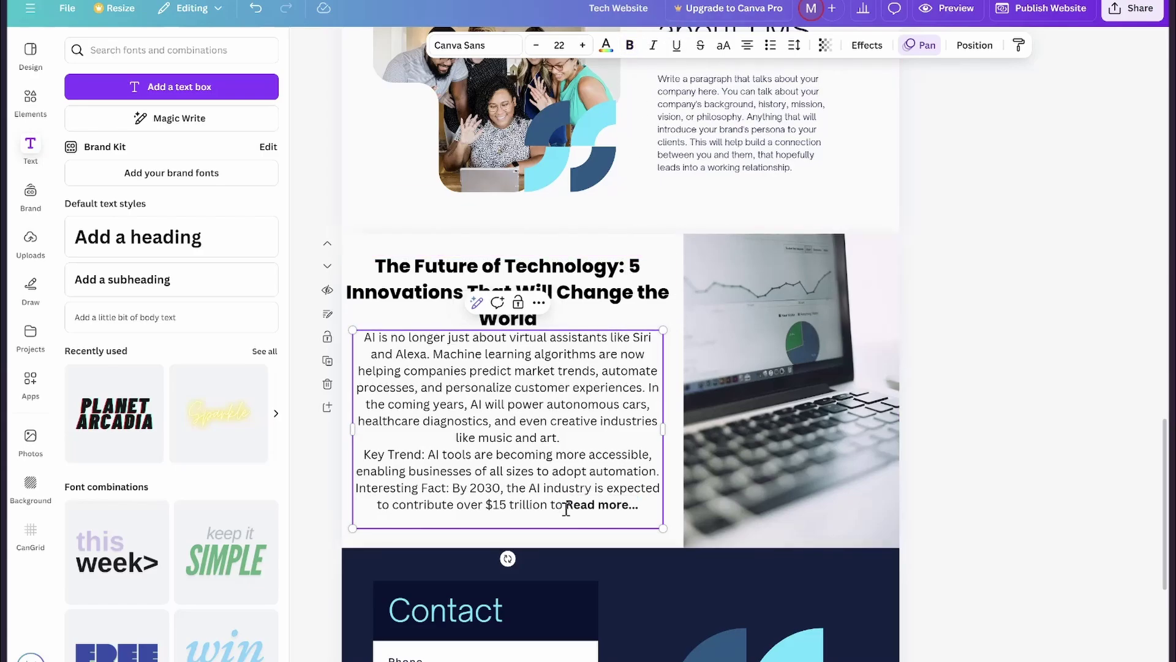
pyautogui.press('Escape')
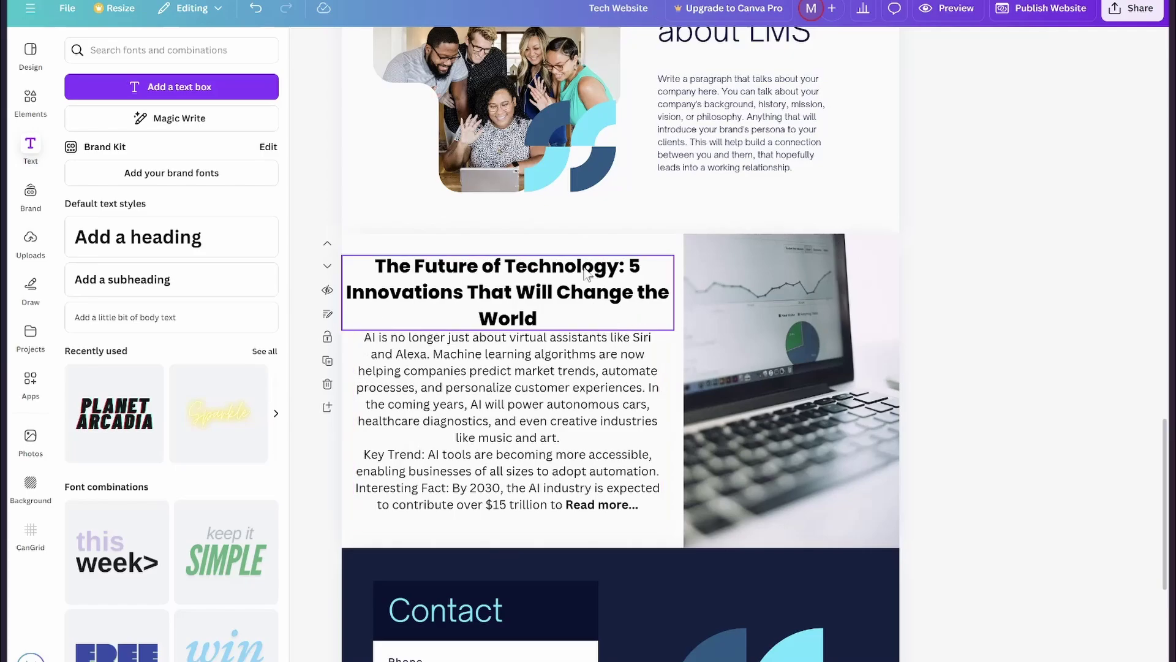
# Create a new blank Google Site and name it Tech Website.
pyautogui.moveTo(6, 276)
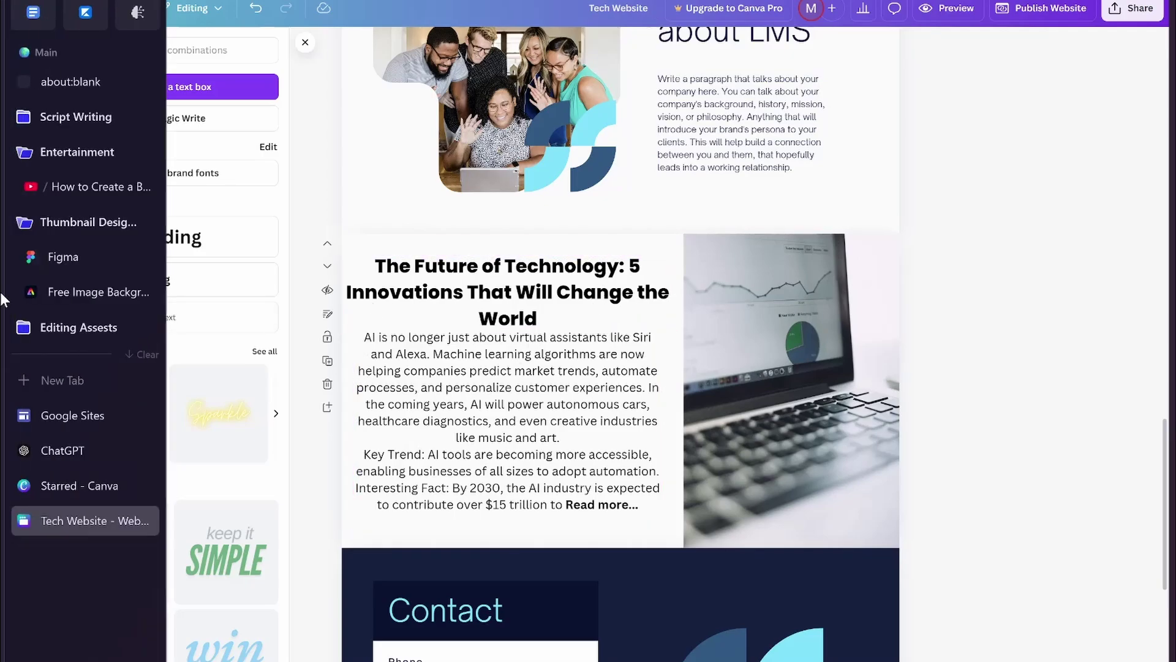
pyautogui.click(75, 413)
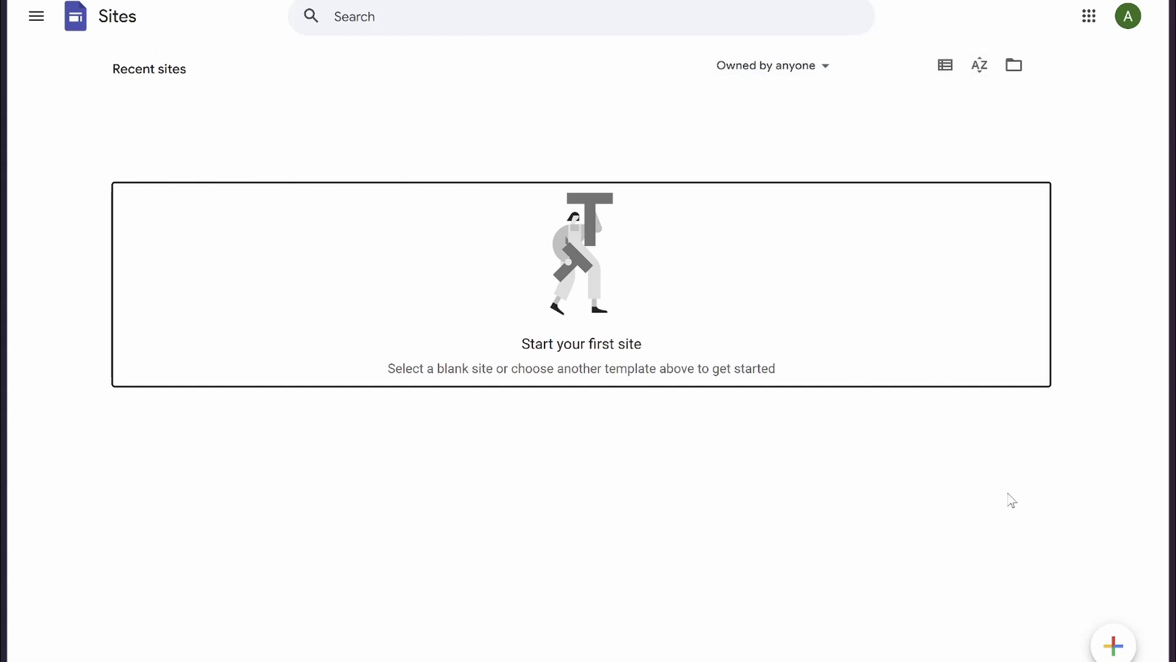
pyautogui.click(1113, 646)
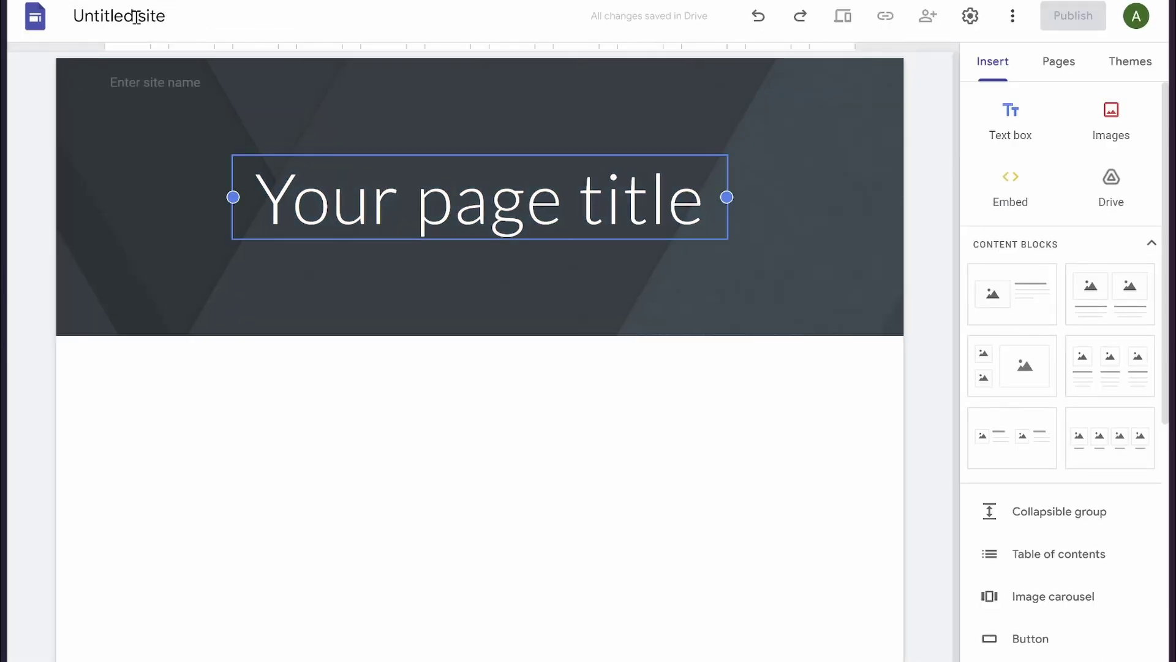
pyautogui.click(136, 16)
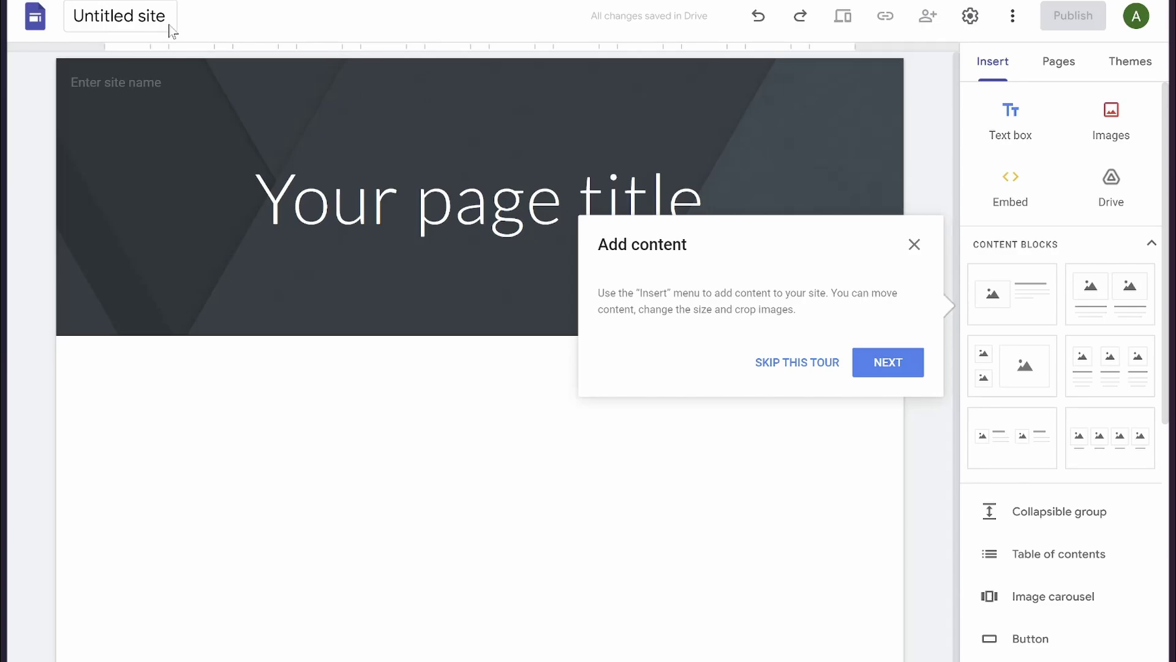
pyautogui.click(143, 24)
pyautogui.write('Tech Website')
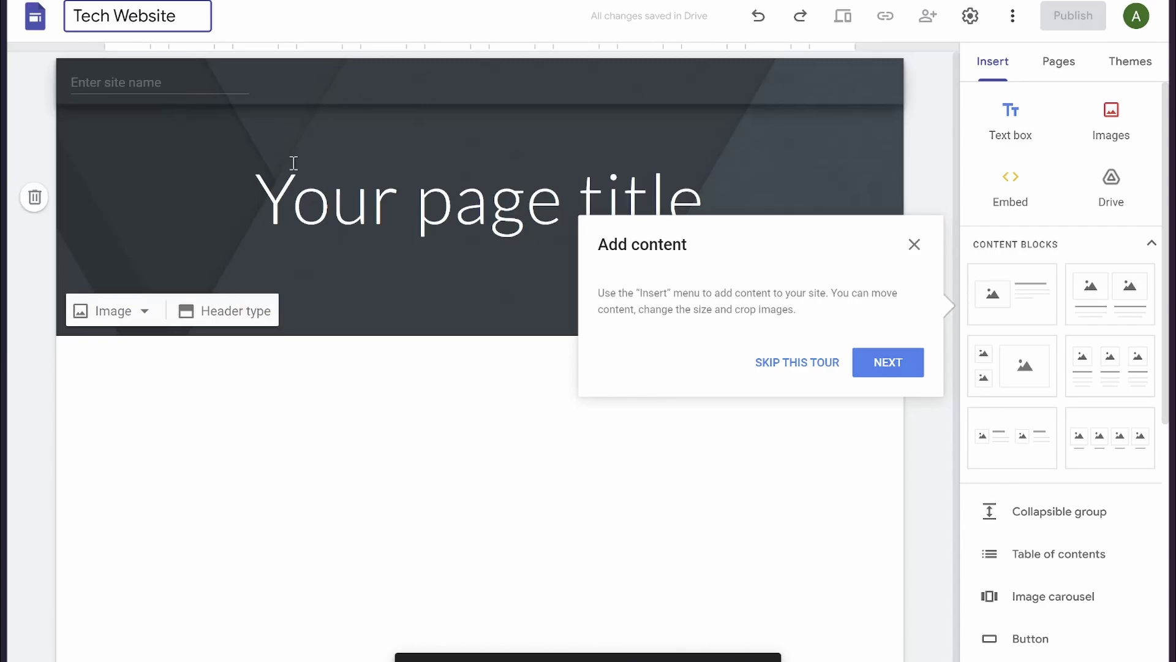
pyautogui.tripleClick(314, 164)
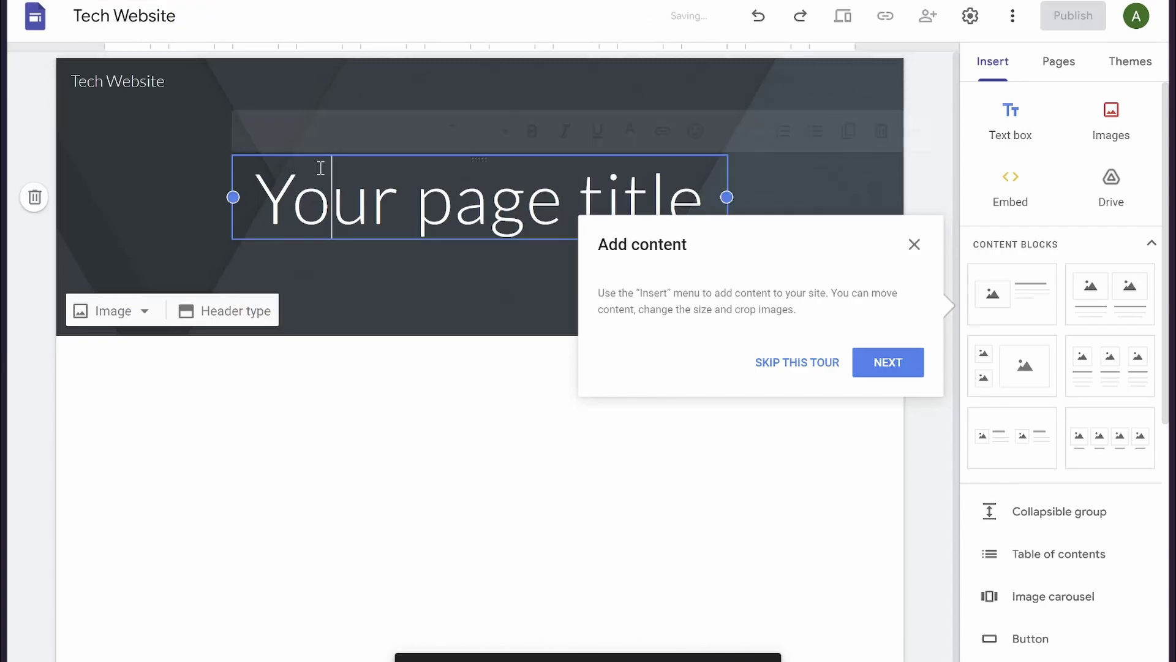
pyautogui.click(914, 245)
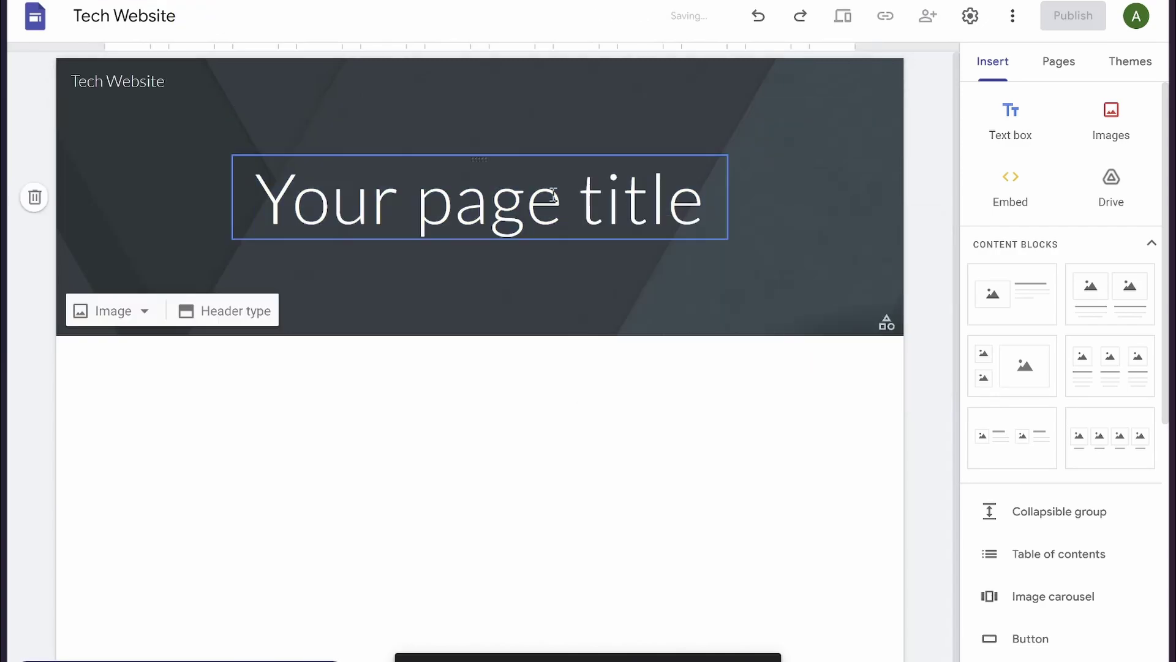
pyautogui.tripleClick(448, 164)
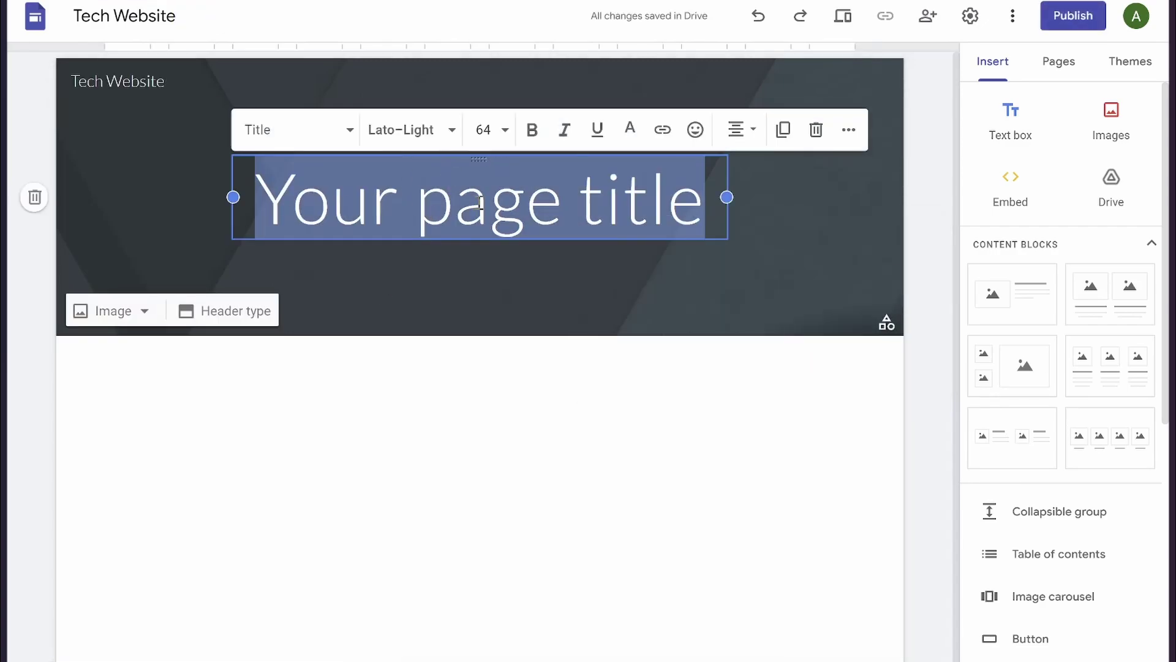
pyautogui.click(924, 330)
# Paste the ChatGPT blog title over 'Your page title' and widen the title box.
pyautogui.moveTo(2, 309)
pyautogui.click(82, 457)
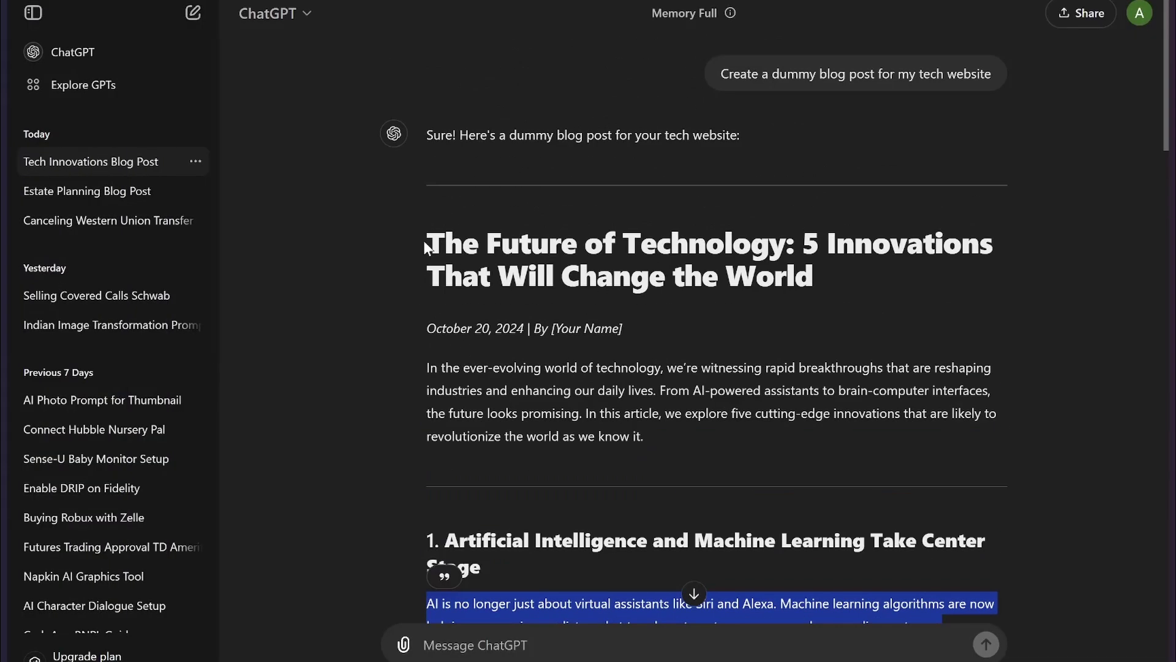
pyautogui.moveTo(426, 240); pyautogui.dragTo(827, 288)
pyautogui.hotkey('ctrl', 'c')
pyautogui.moveTo(81, 514)
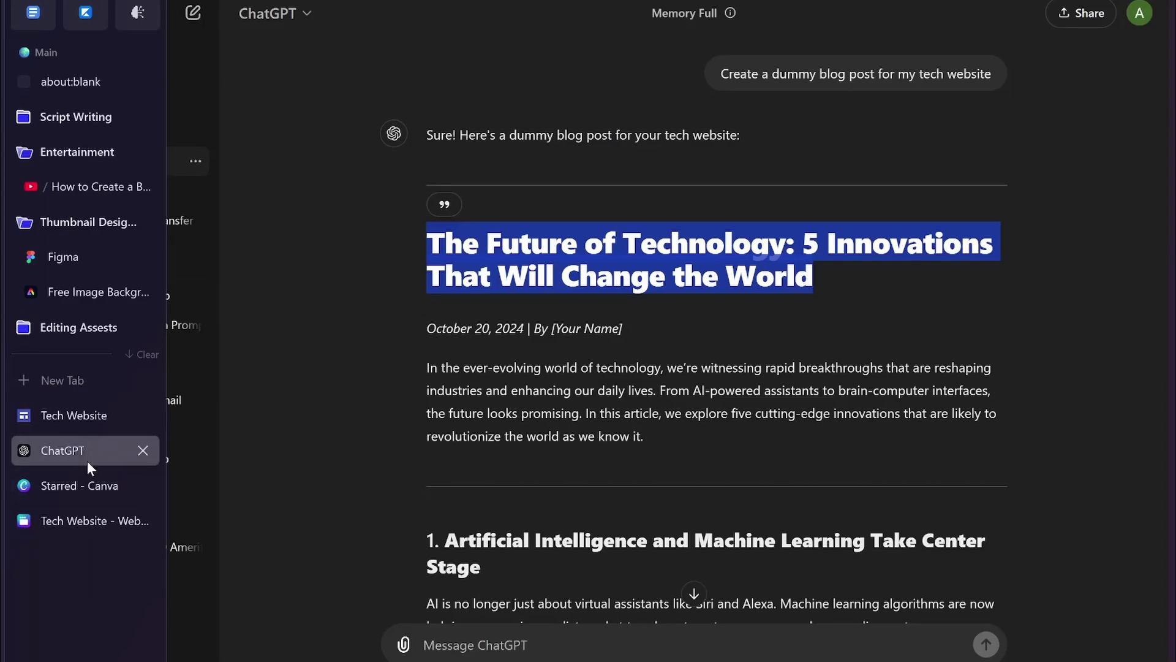
pyautogui.click(86, 426)
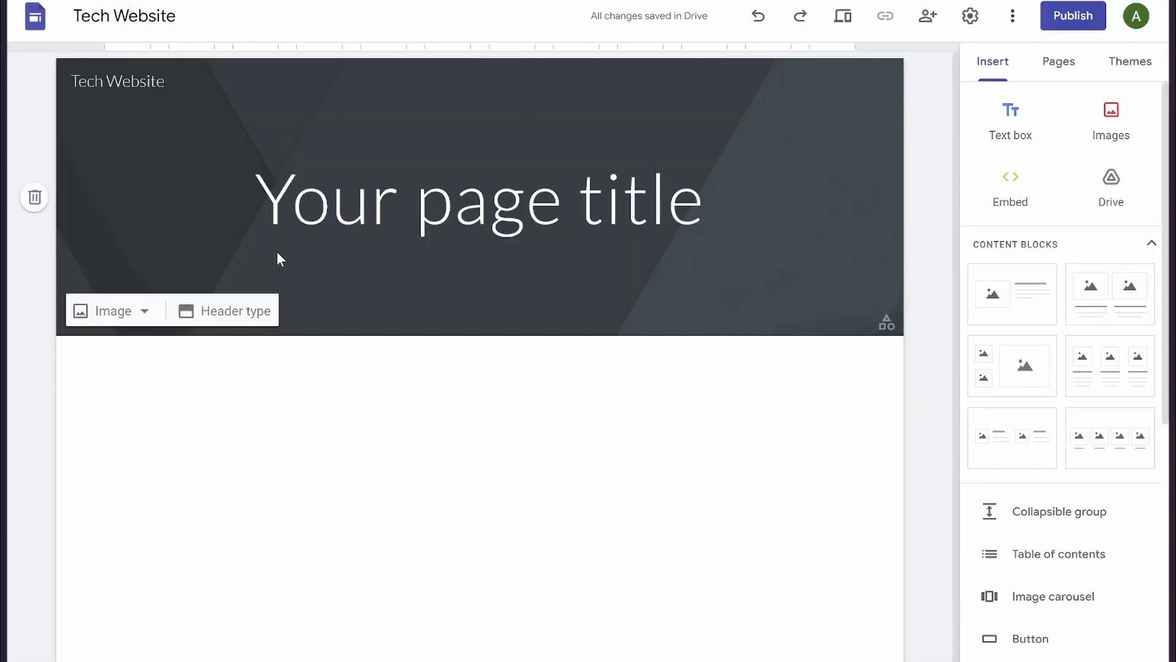
pyautogui.tripleClick(440, 206)
pyautogui.hotkey('ctrl', 'v')
pyautogui.moveTo(726, 323); pyautogui.dragTo(854, 323)
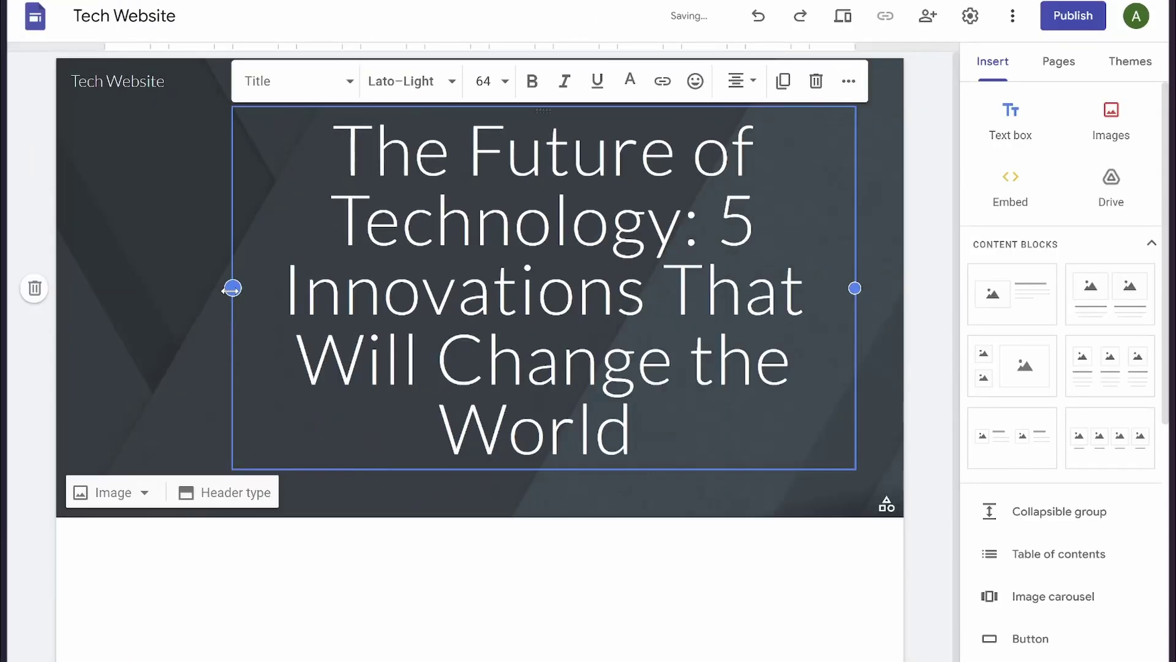
pyautogui.moveTo(231, 287); pyautogui.dragTo(75, 274)
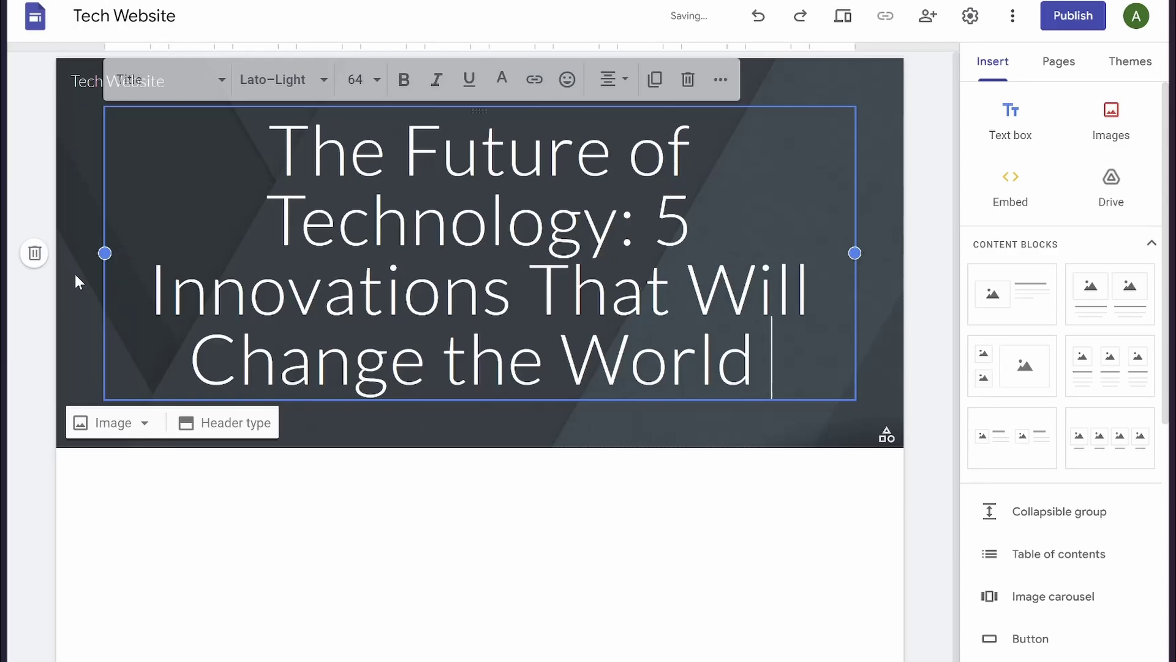
pyautogui.click(357, 525)
# Copy the ChatGPT blog article from intro to closing lines and return to the site editor.
pyautogui.moveTo(2, 300)
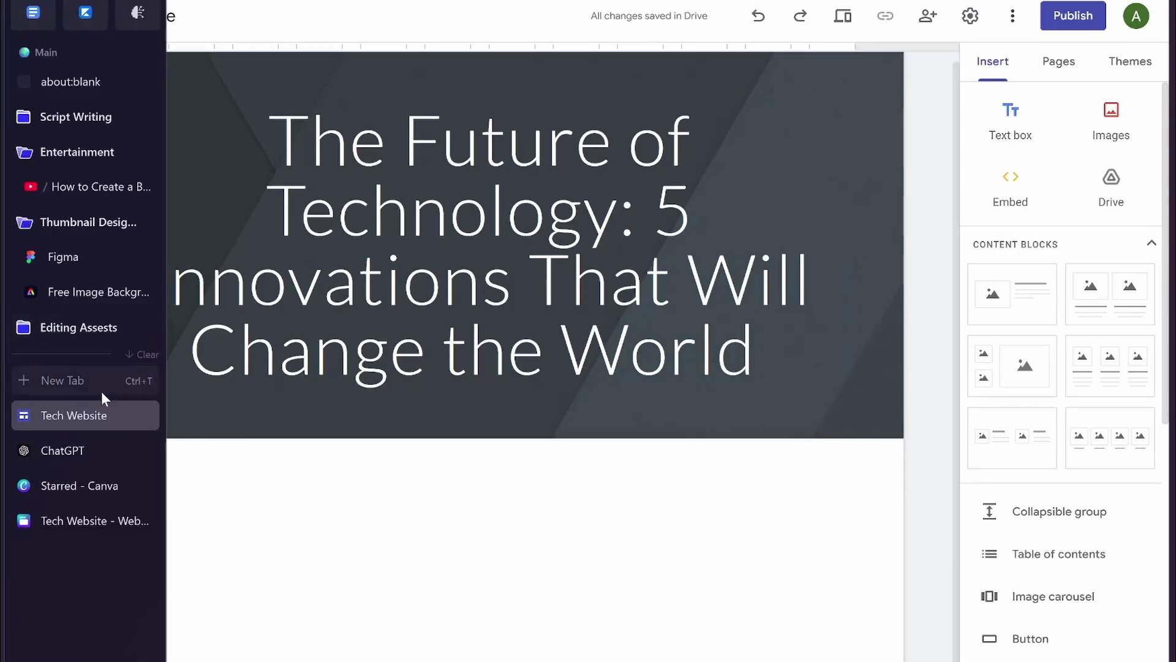
pyautogui.click(55, 447)
pyautogui.scroll(-3, 659, 360)
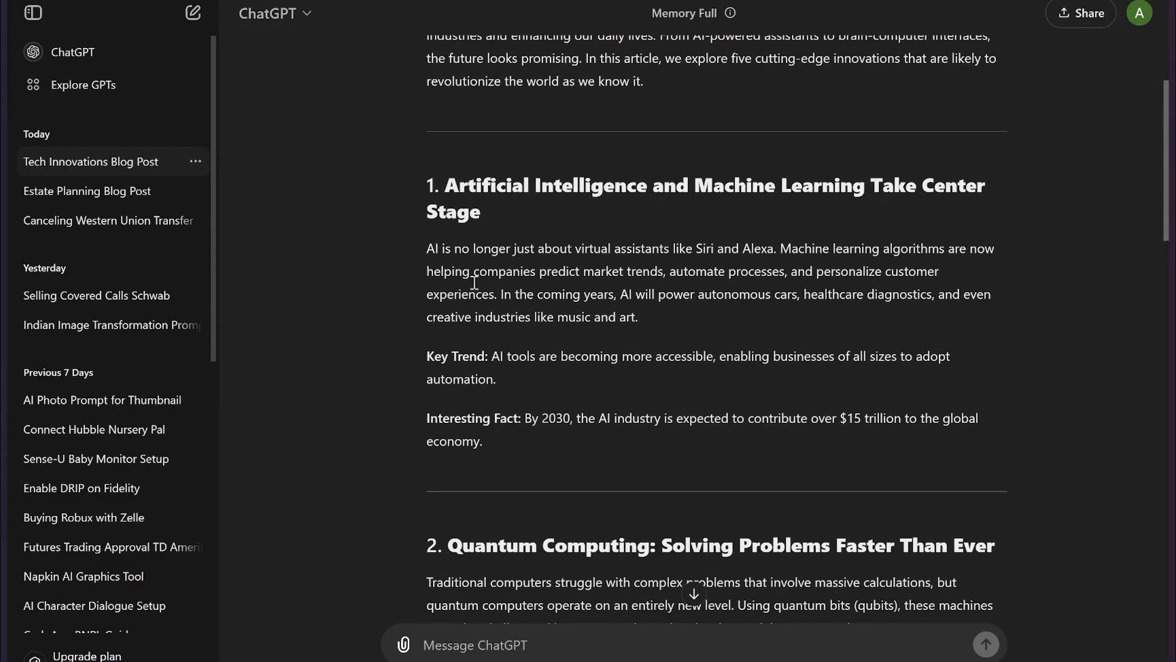
pyautogui.scroll(2, 455, 265)
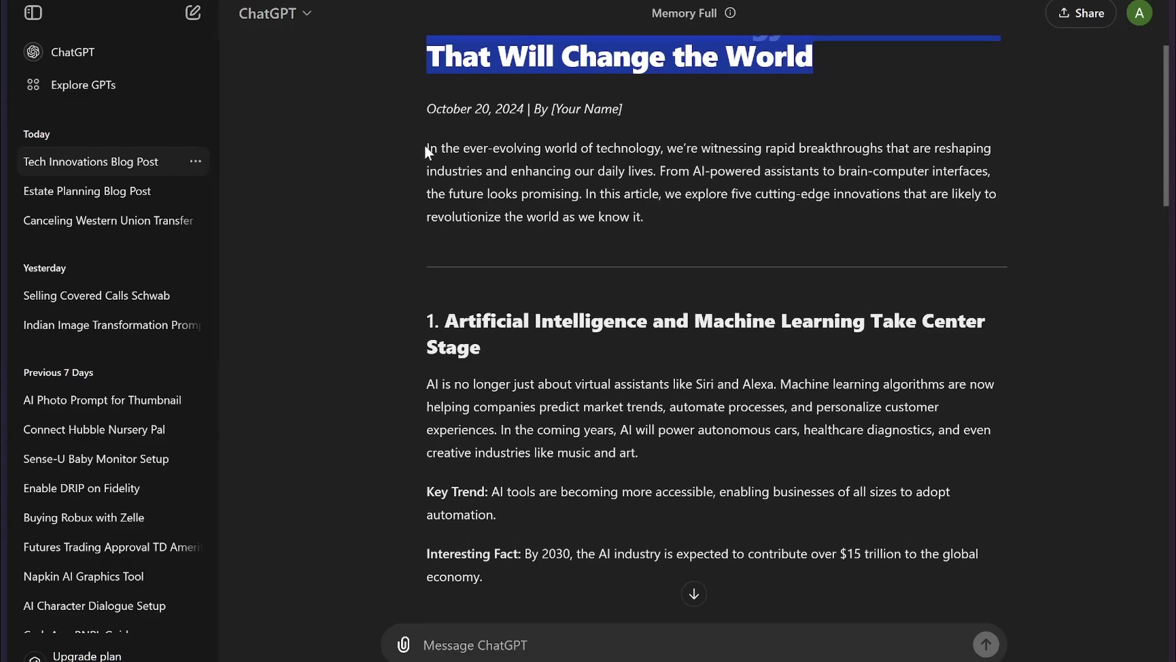
pyautogui.moveTo(425, 145); pyautogui.dragTo(666, 418)
pyautogui.moveTo(2, 539)
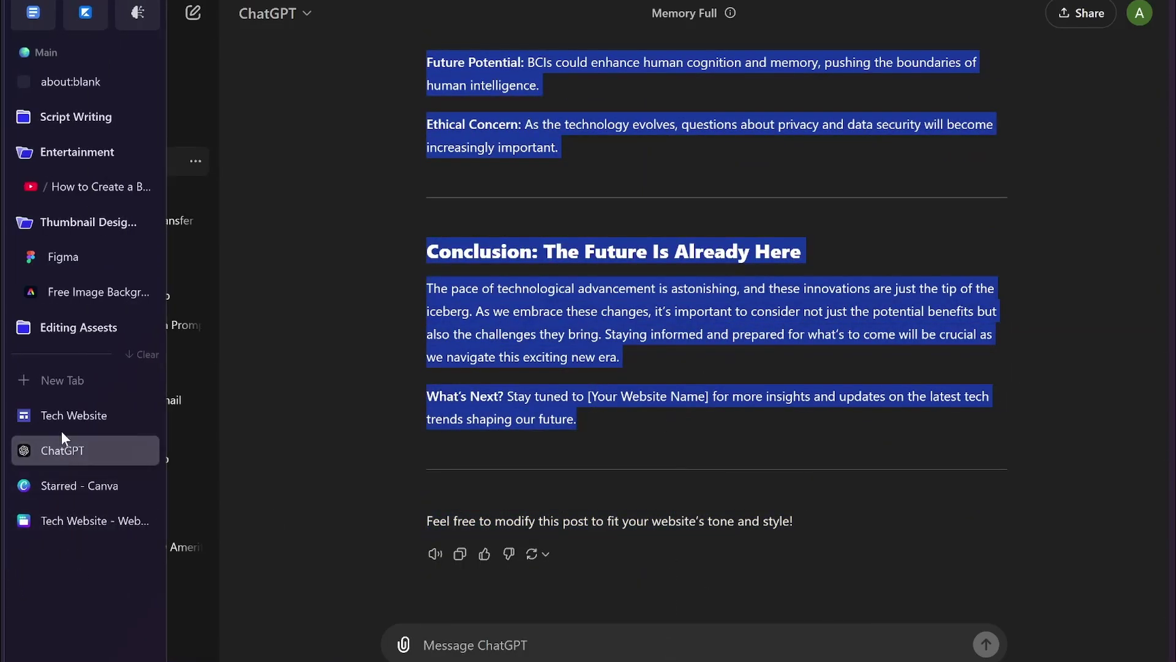
pyautogui.click(55, 416)
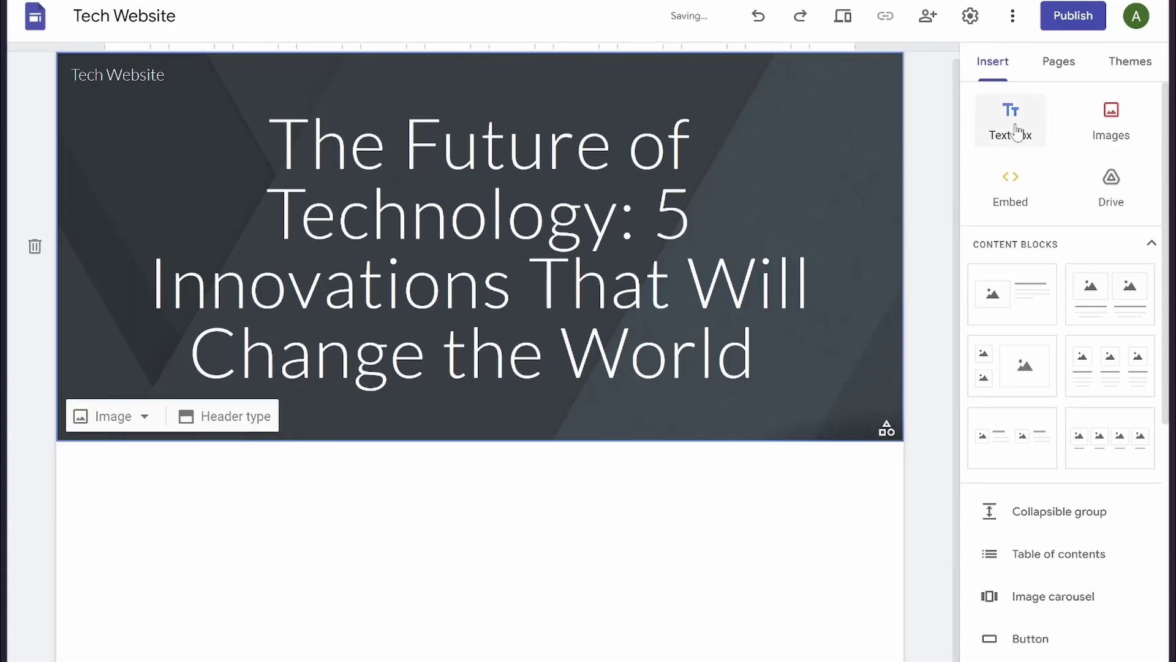
# Paste the full blog article into a new text box below the Google Sites header.
pyautogui.click(1014, 126)
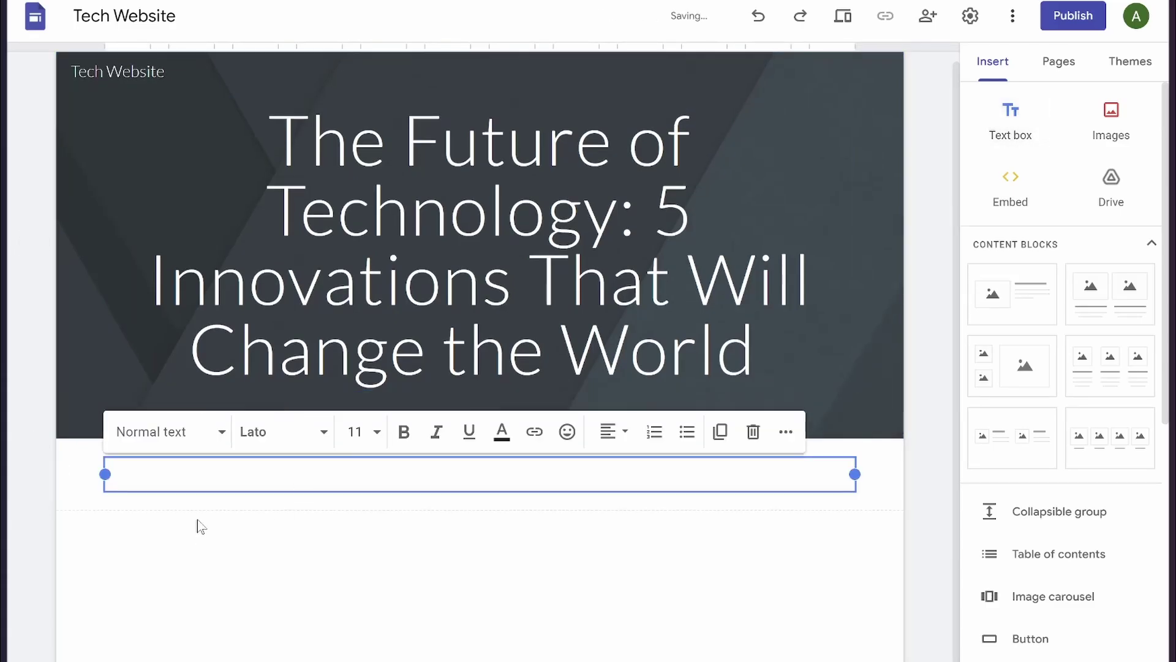
pyautogui.hotkey('ctrl', 'v')
pyautogui.scroll(20, 436, 441)
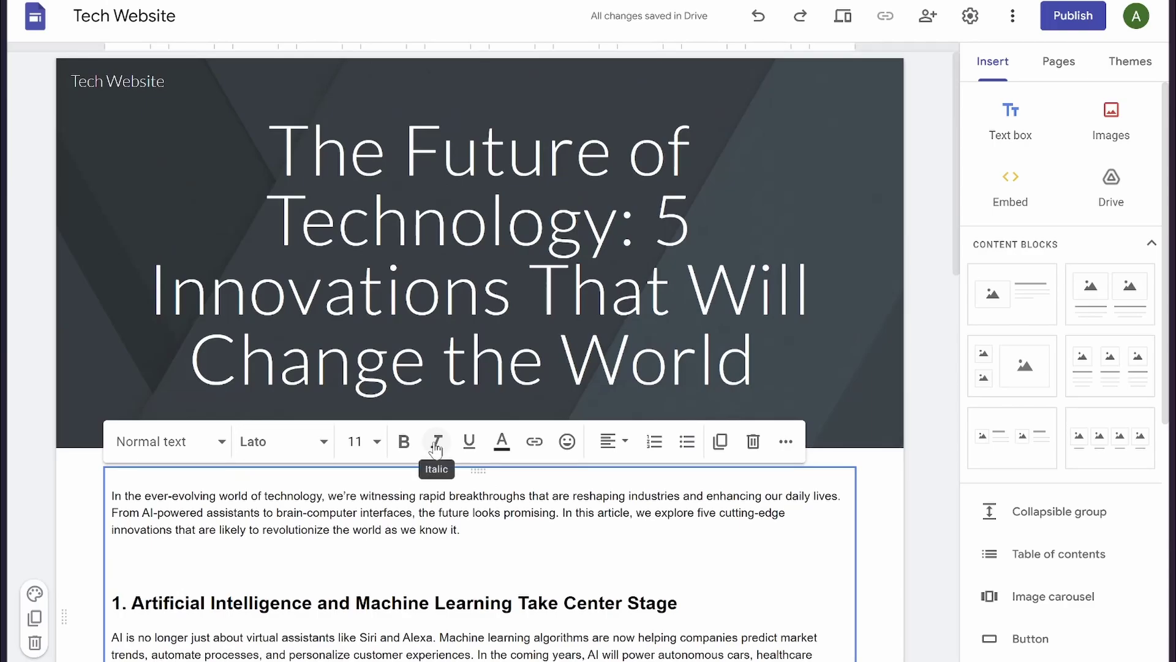
pyautogui.scroll(-2, 436, 449)
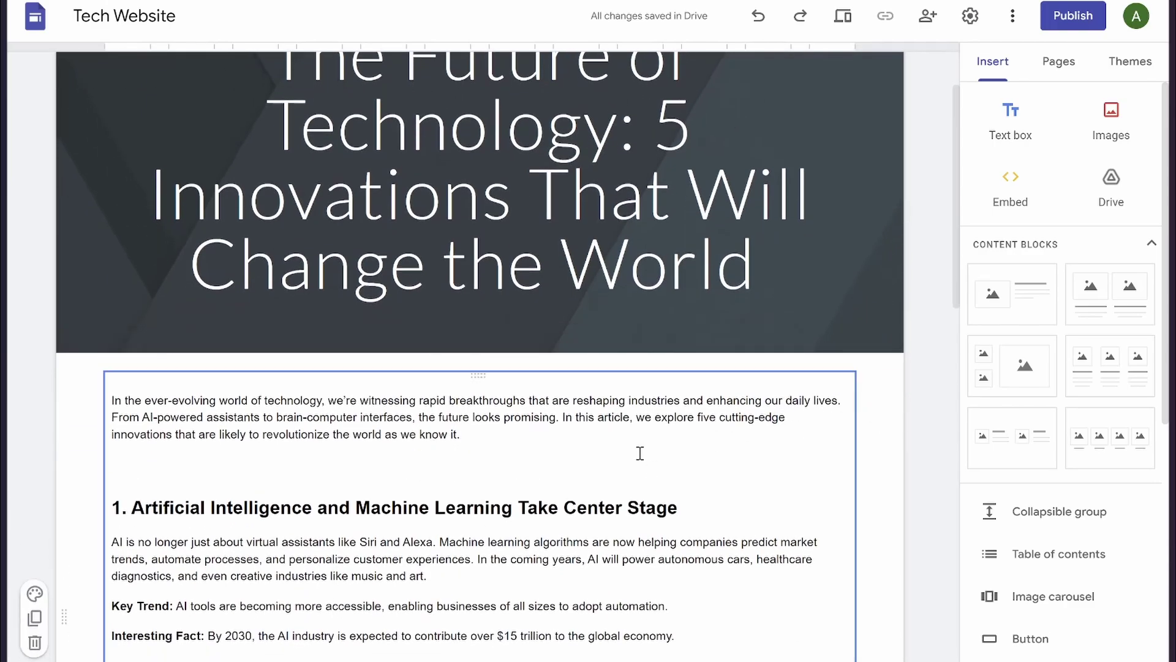
pyautogui.scroll(-4, 922, 417)
pyautogui.scroll(6, 922, 417)
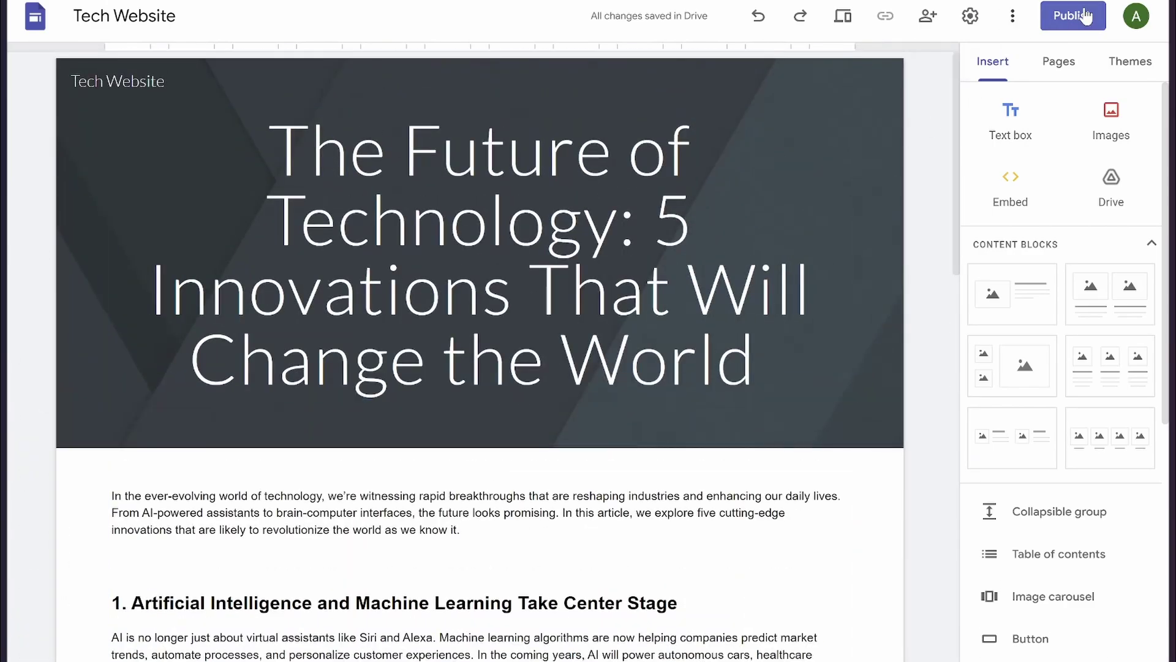
# Try the web address 'techwebsiterubte', cancel publishing, and select the post title.
pyautogui.click(1074, 18)
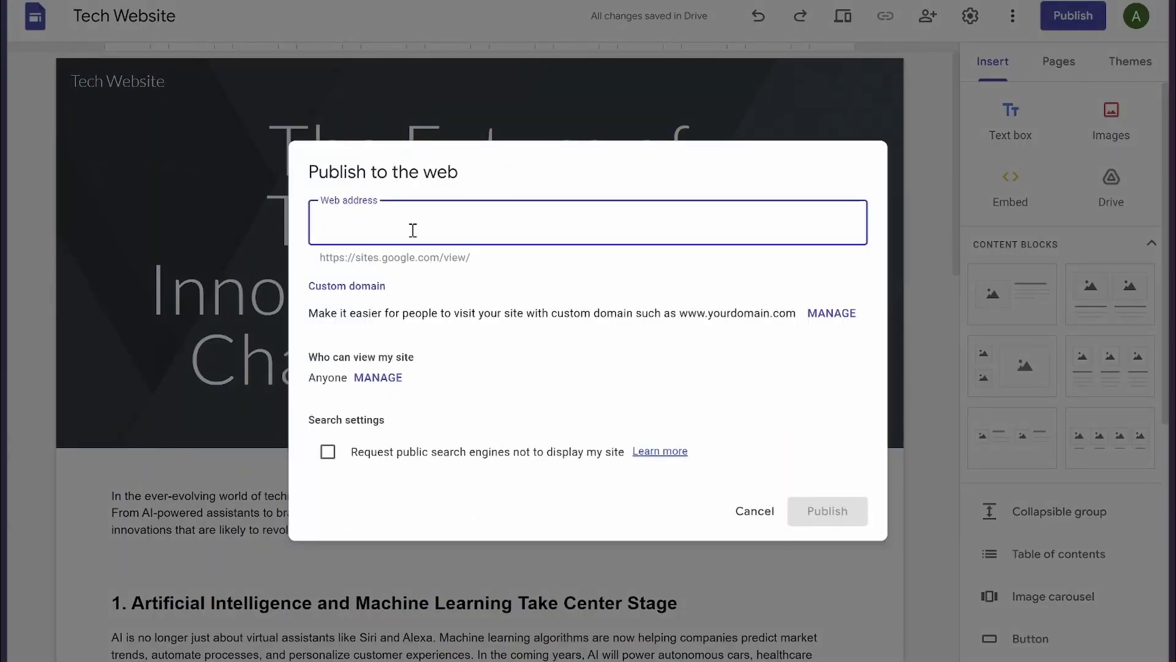
pyautogui.write('tec')
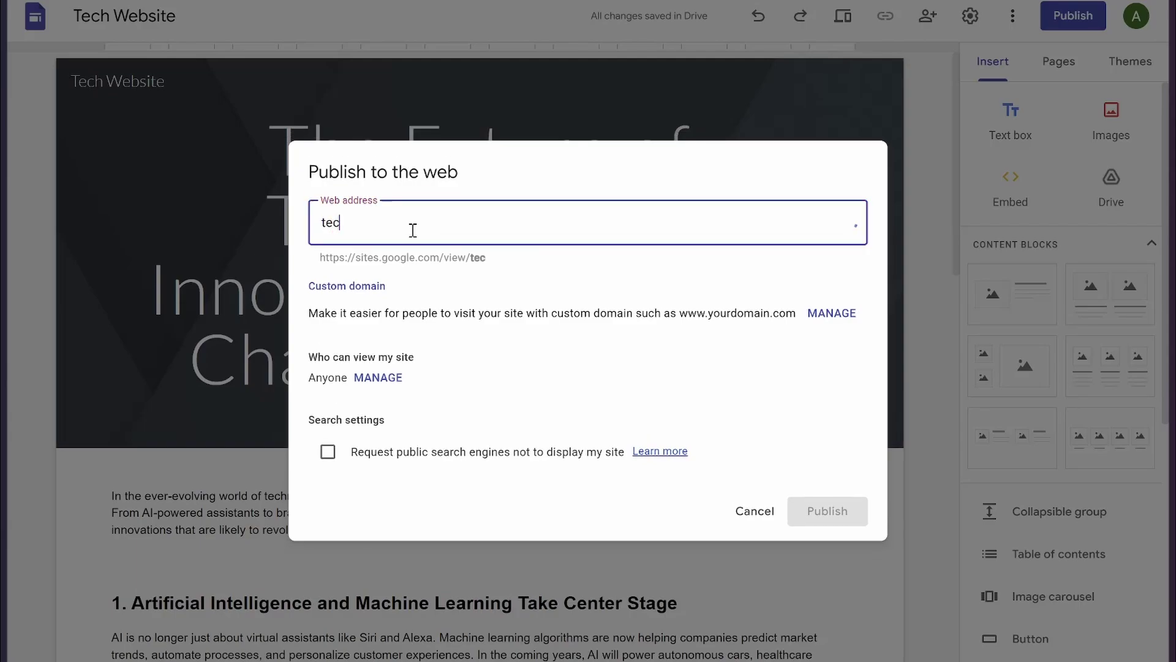
pyautogui.write('hwebsite')
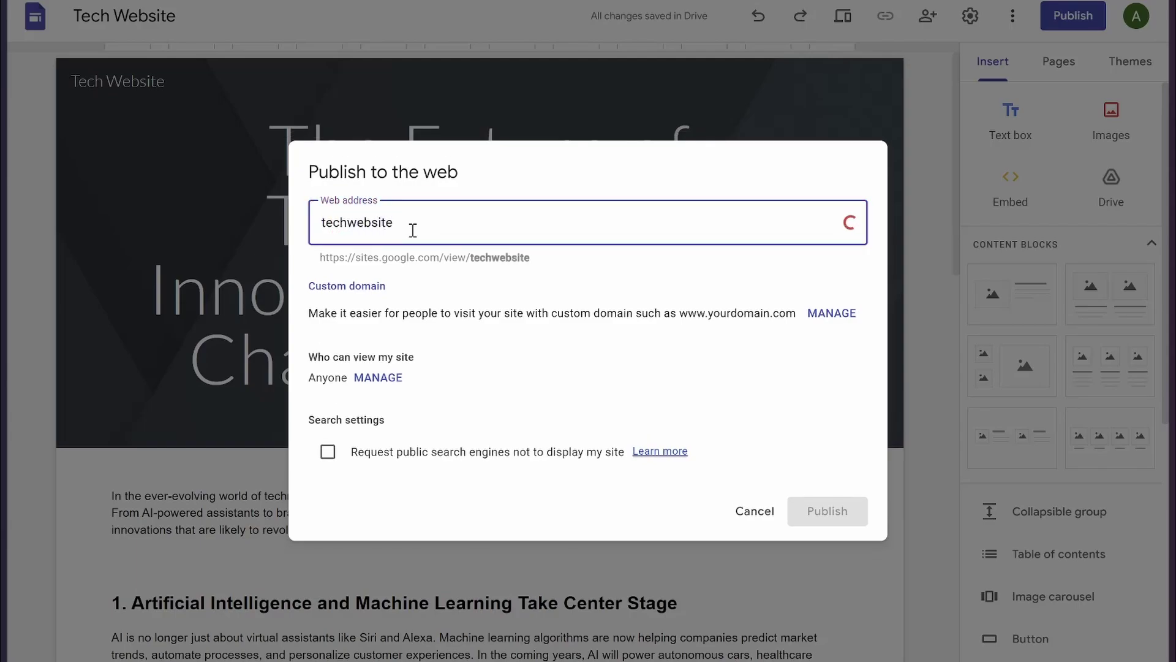
pyautogui.write('rub')
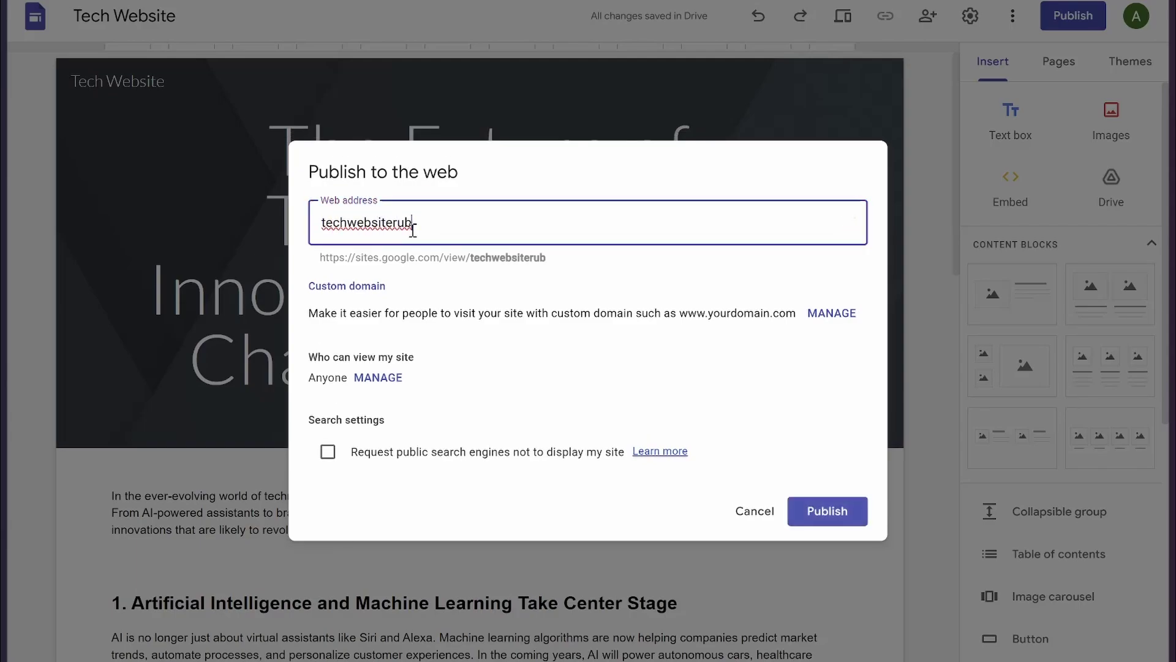
pyautogui.write('techprodu')
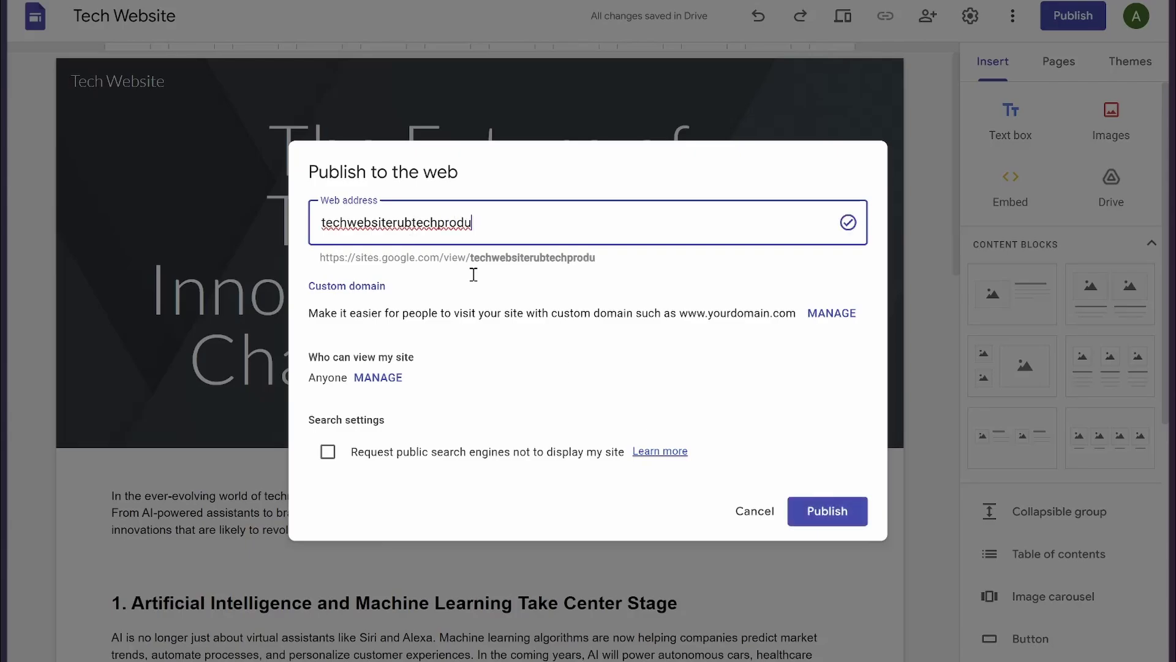
pyautogui.click(753, 511)
pyautogui.tripleClick(534, 187)
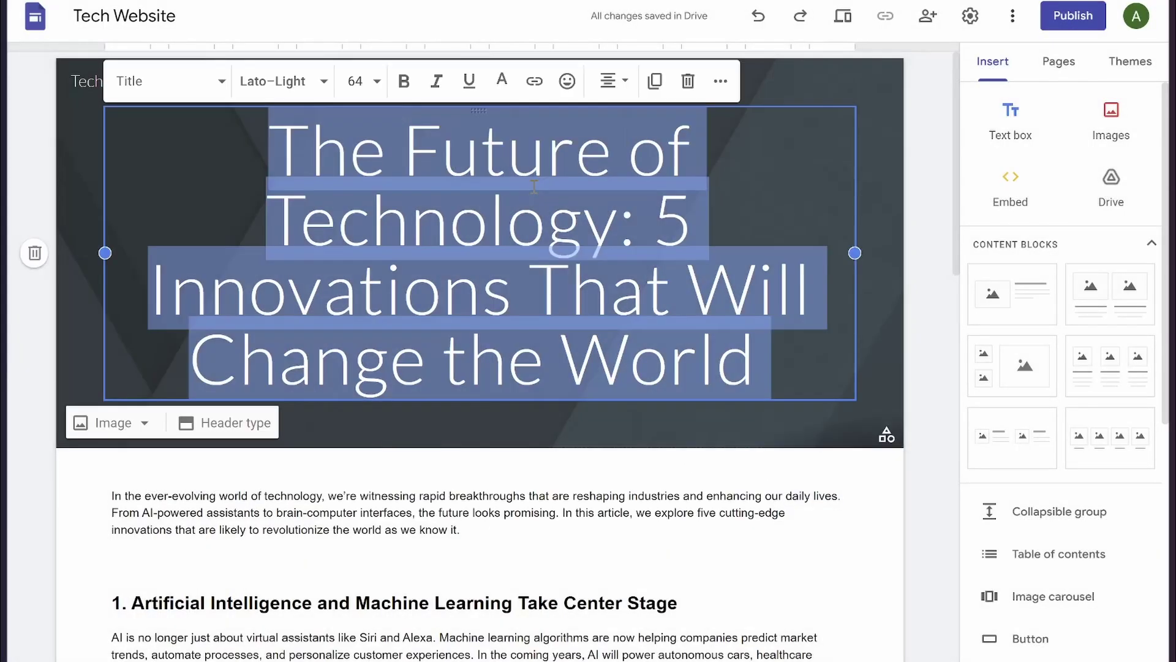
# Publish the blog post at 'the-future-of-technology-12' and copy its published link.
pyautogui.click(1072, 16)
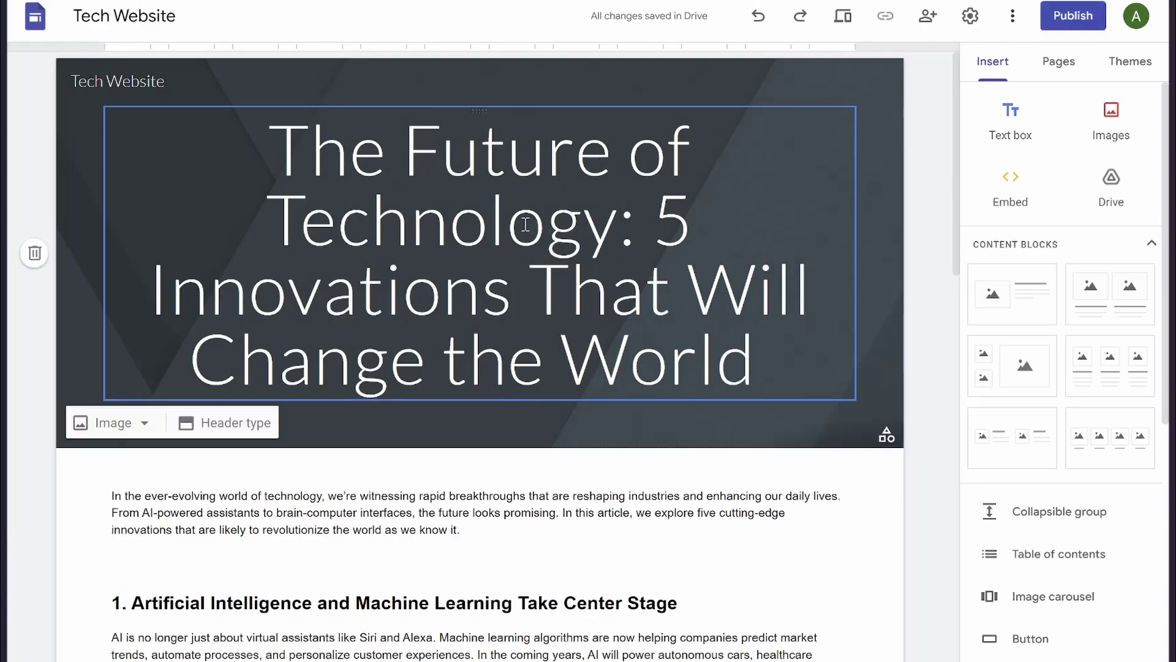
pyautogui.write('the-future-of-technology:-5-inn')
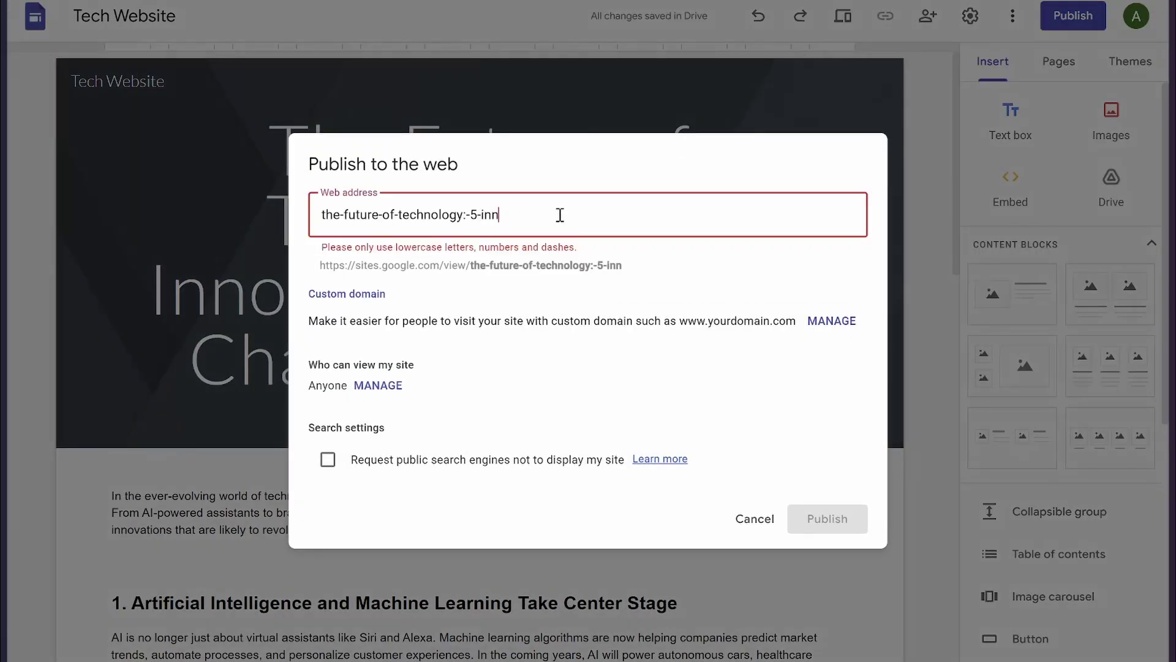
pyautogui.press('BackSpace')
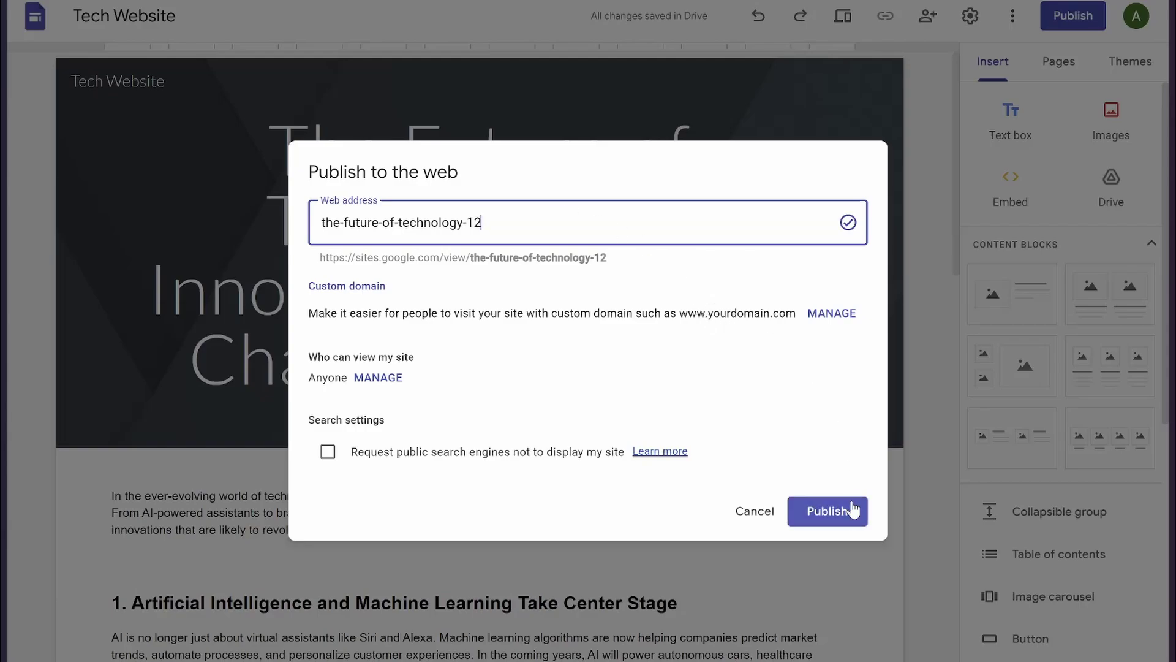
pyautogui.click(831, 517)
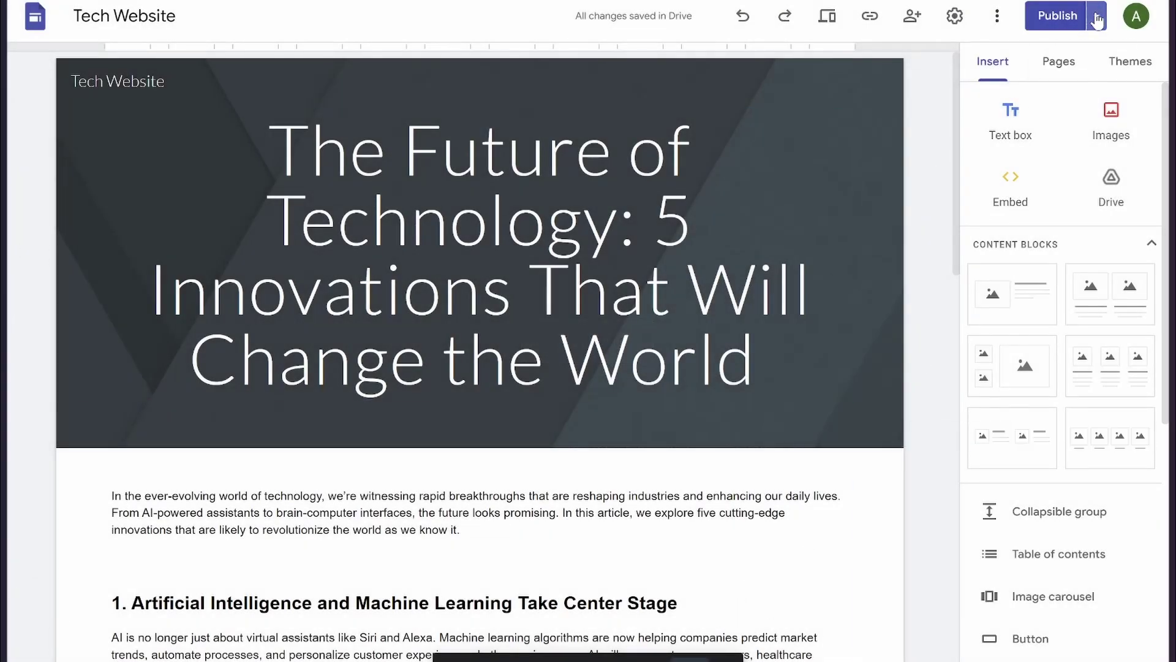
pyautogui.click(870, 17)
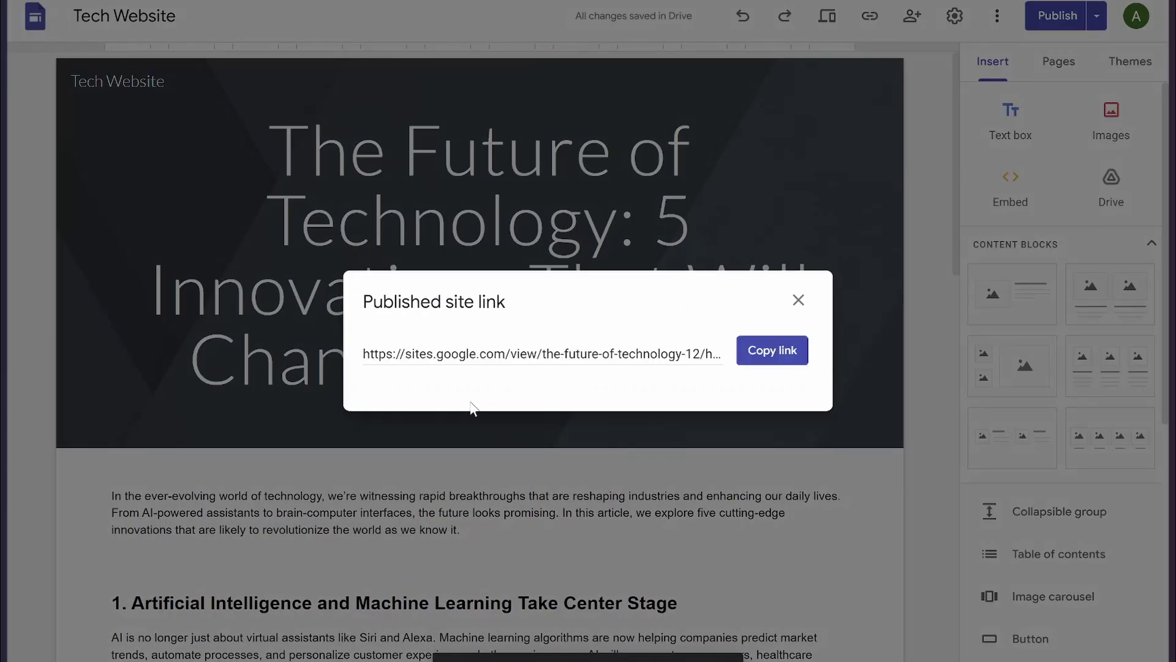
pyautogui.click(762, 354)
# In Canva, select the words 'Read more...' in the blog section's body text.
pyautogui.moveTo(5, 454)
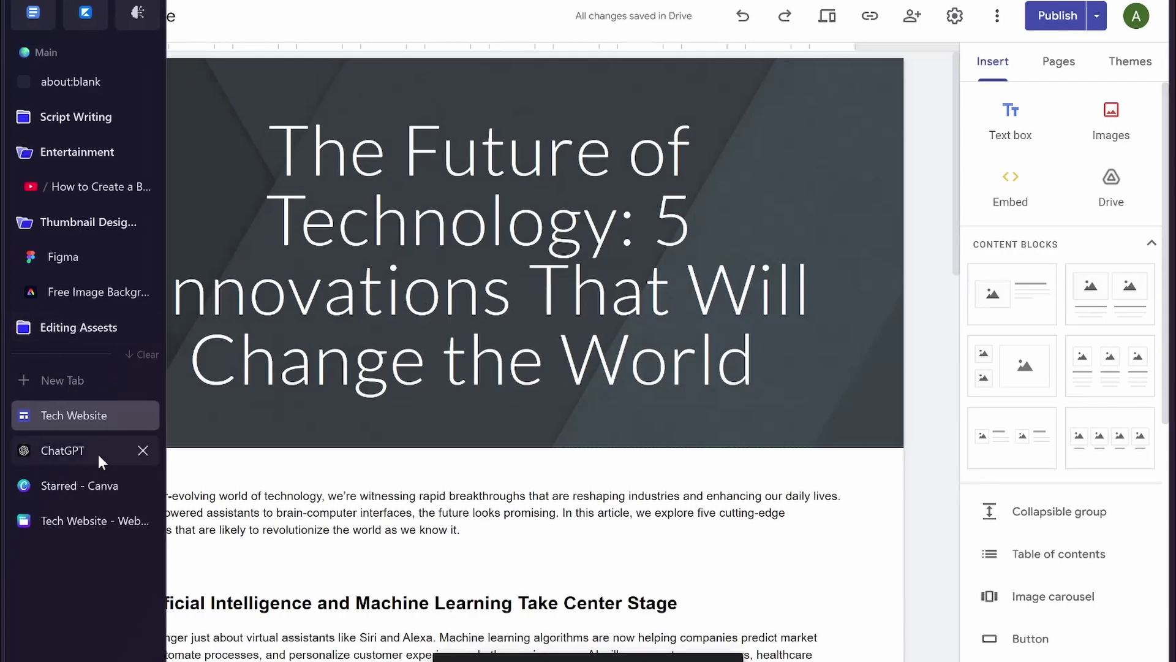
pyautogui.click(94, 518)
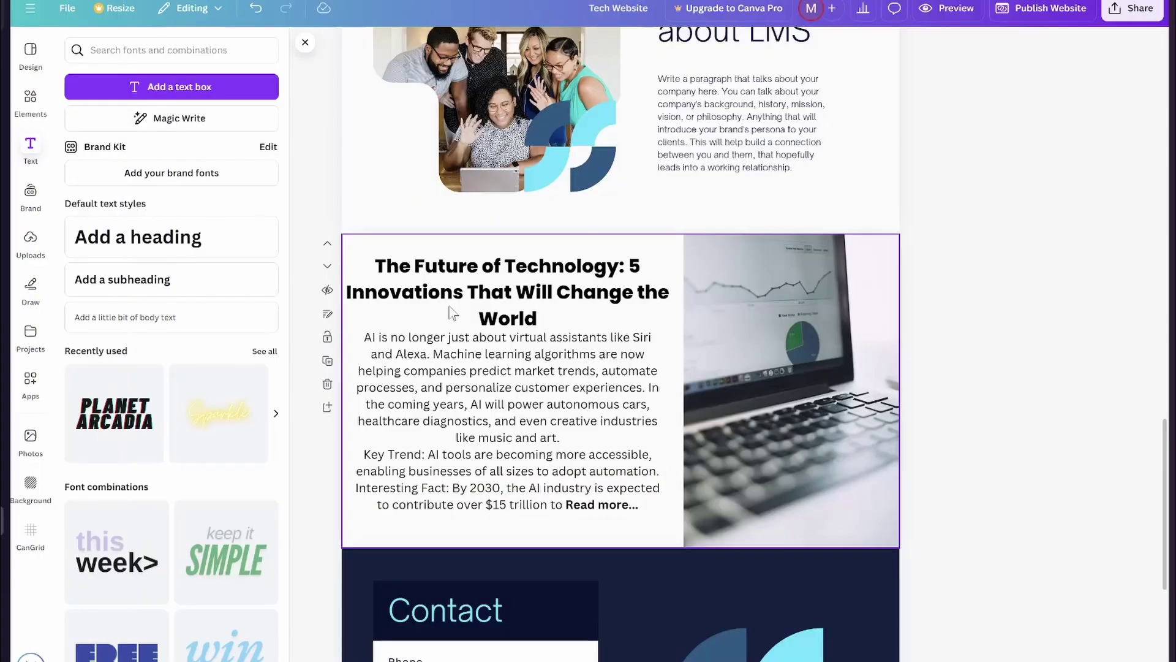
pyautogui.click(582, 511)
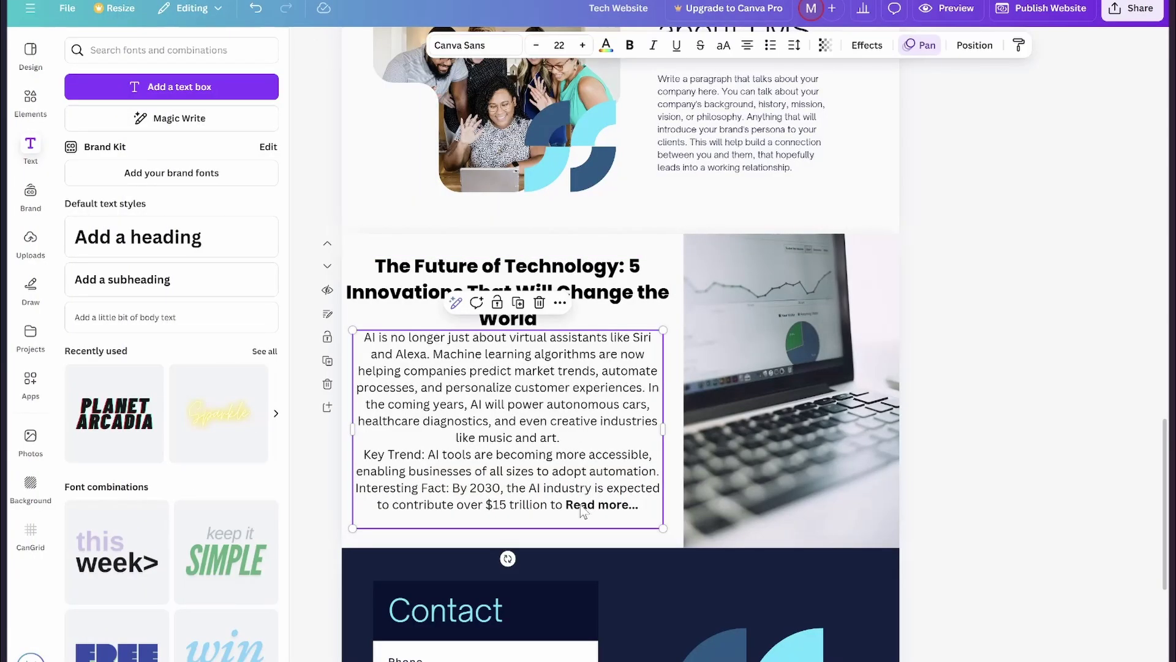
pyautogui.scroll(3, 582, 512)
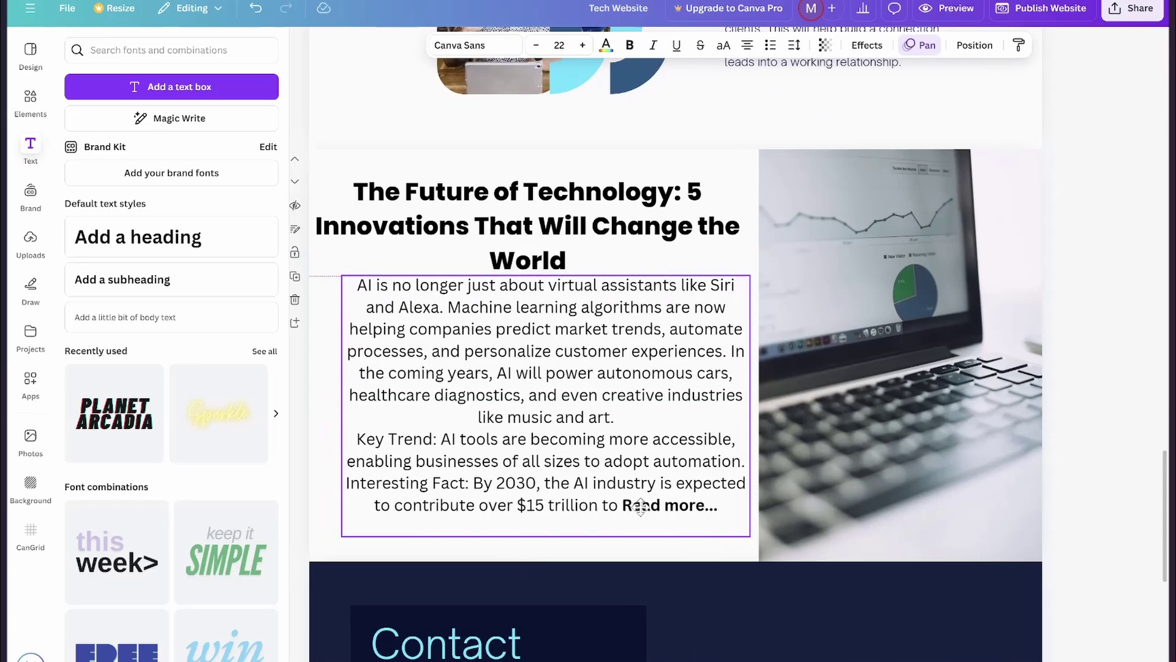
pyautogui.click(693, 514)
pyautogui.moveTo(703, 511); pyautogui.dragTo(623, 513)
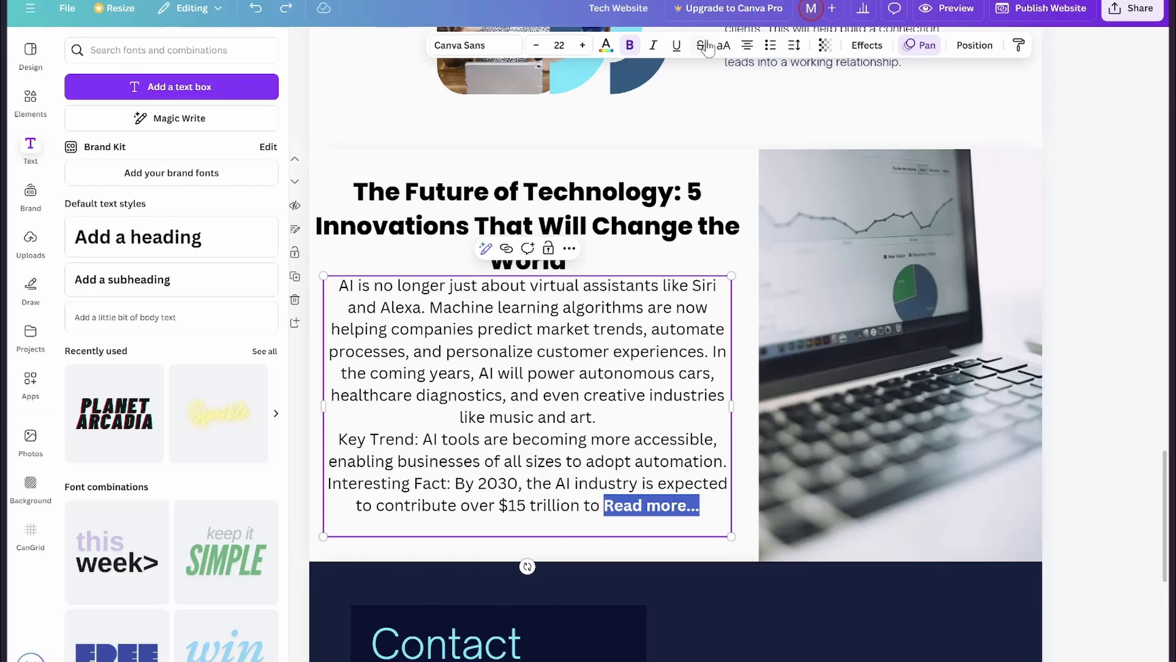
# Link 'Read more...' to the pasted Google Sites blog post address.
pyautogui.click(569, 250)
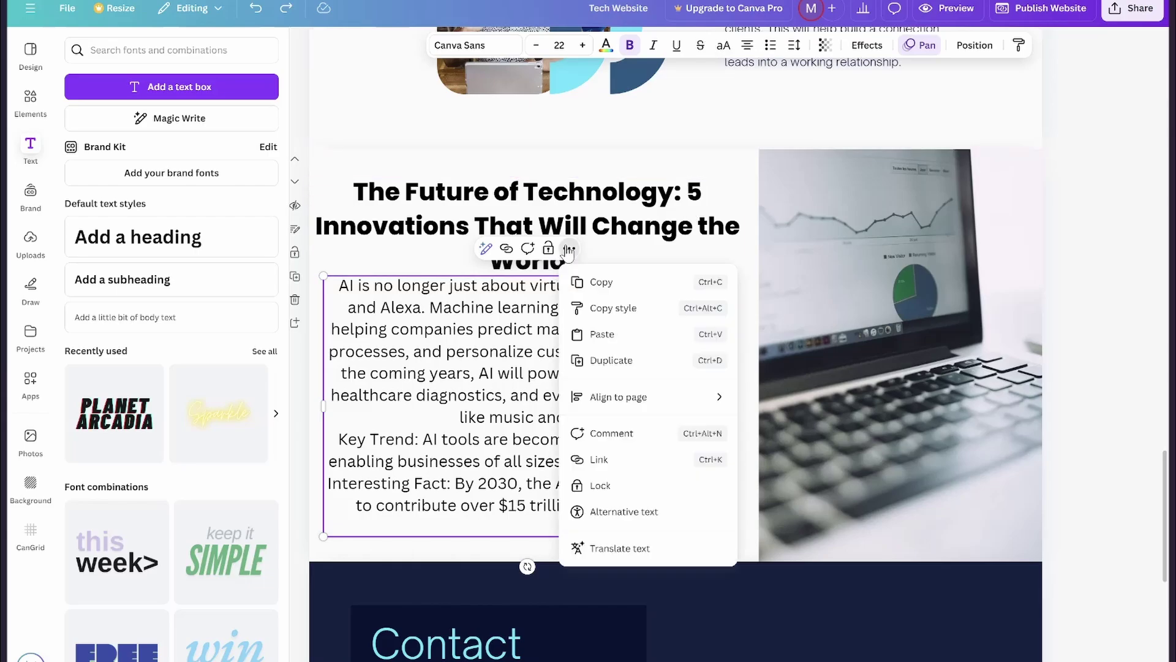
pyautogui.click(621, 460)
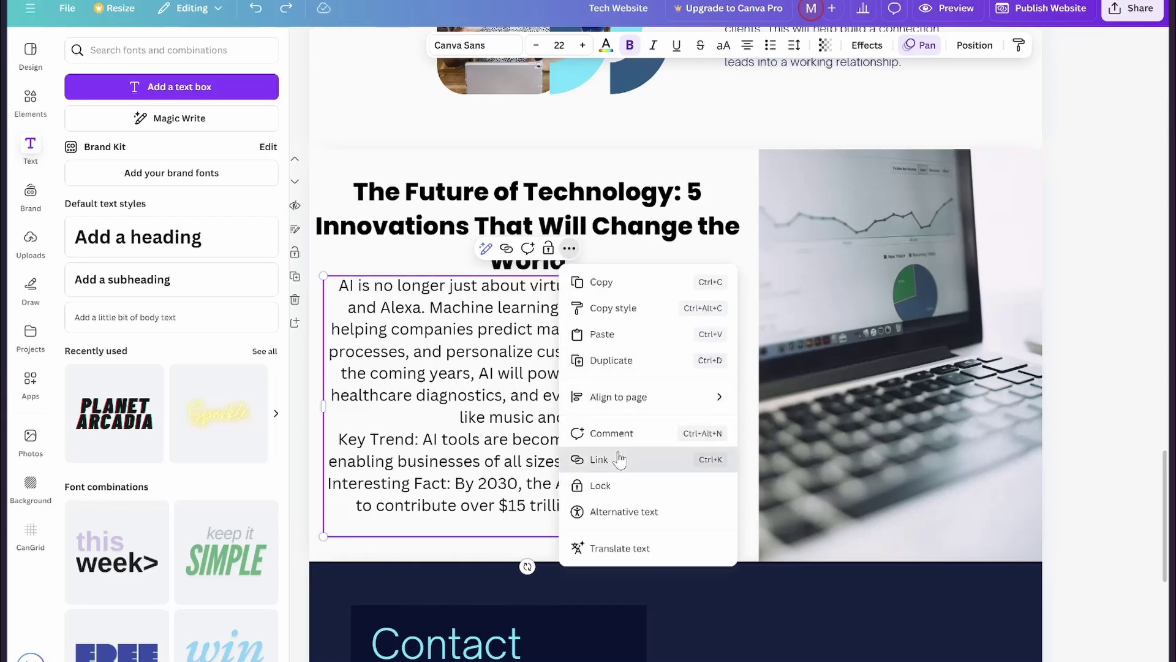
pyautogui.hotkey('ctrl', 'v')
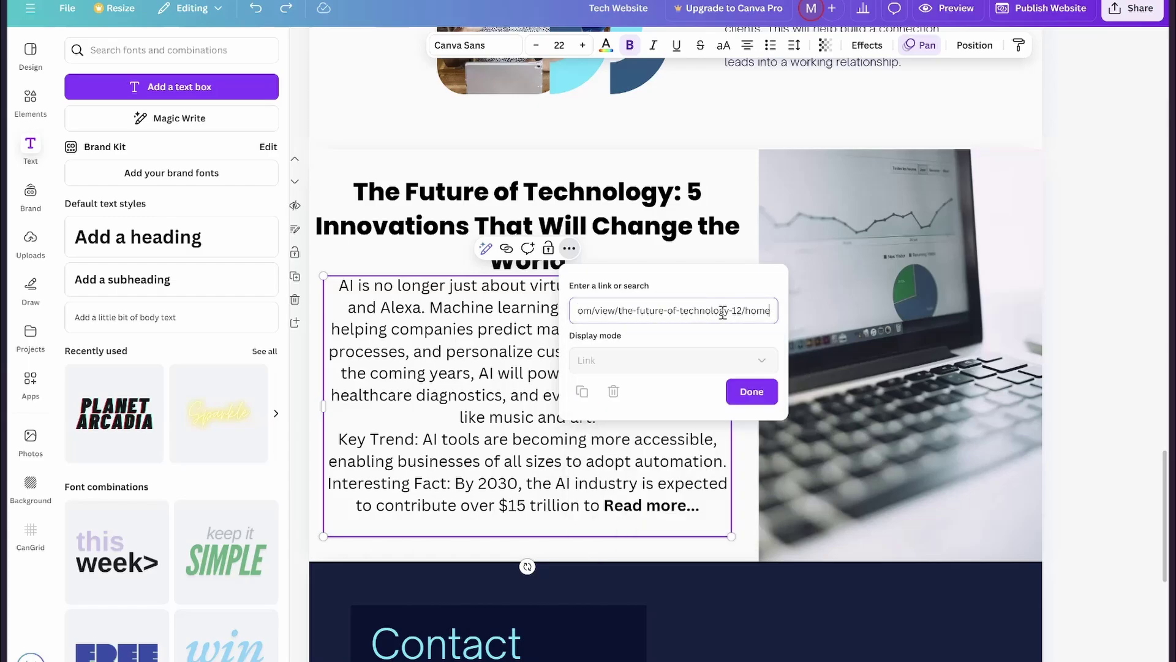
pyautogui.click(754, 394)
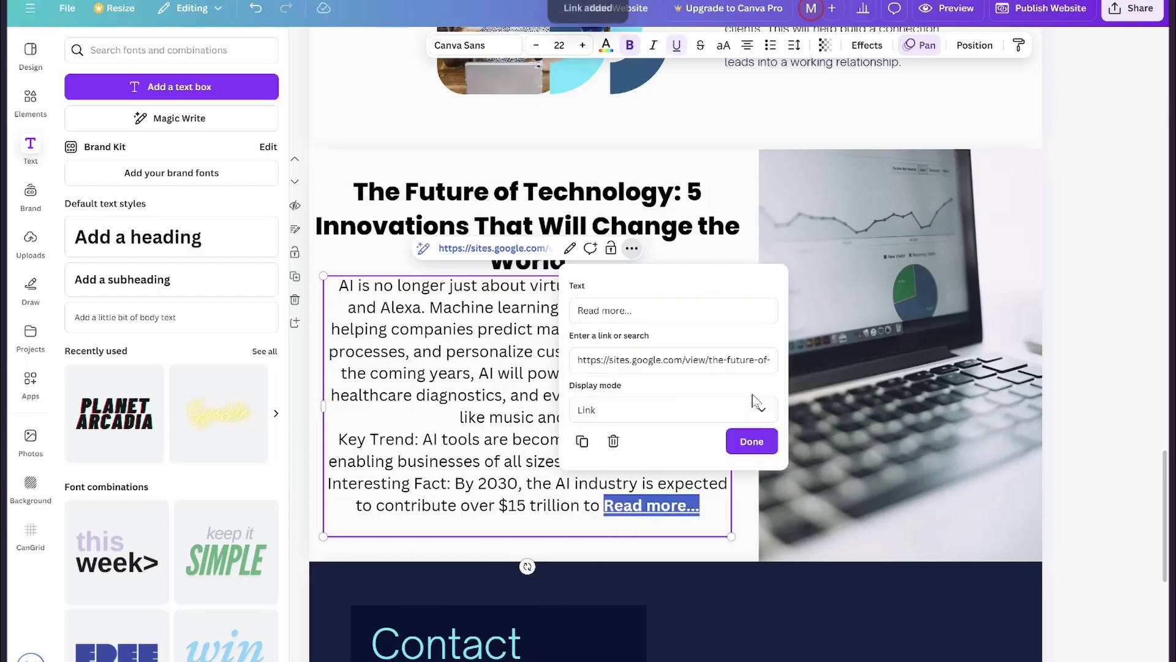
pyautogui.click(749, 443)
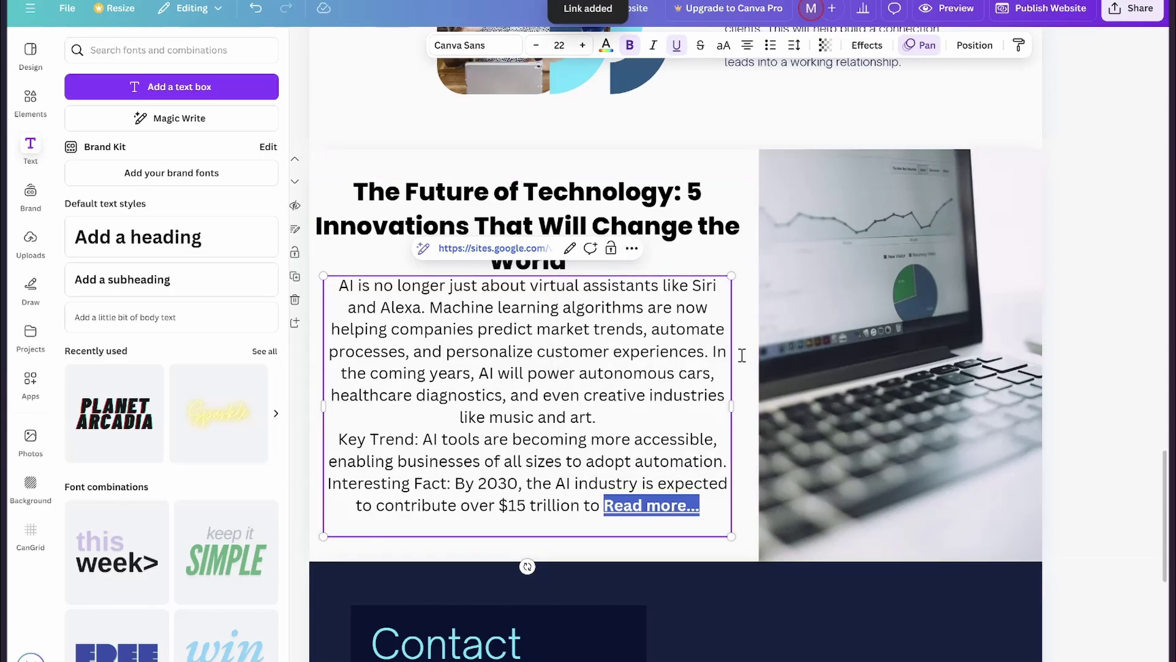
pyautogui.click(848, 271)
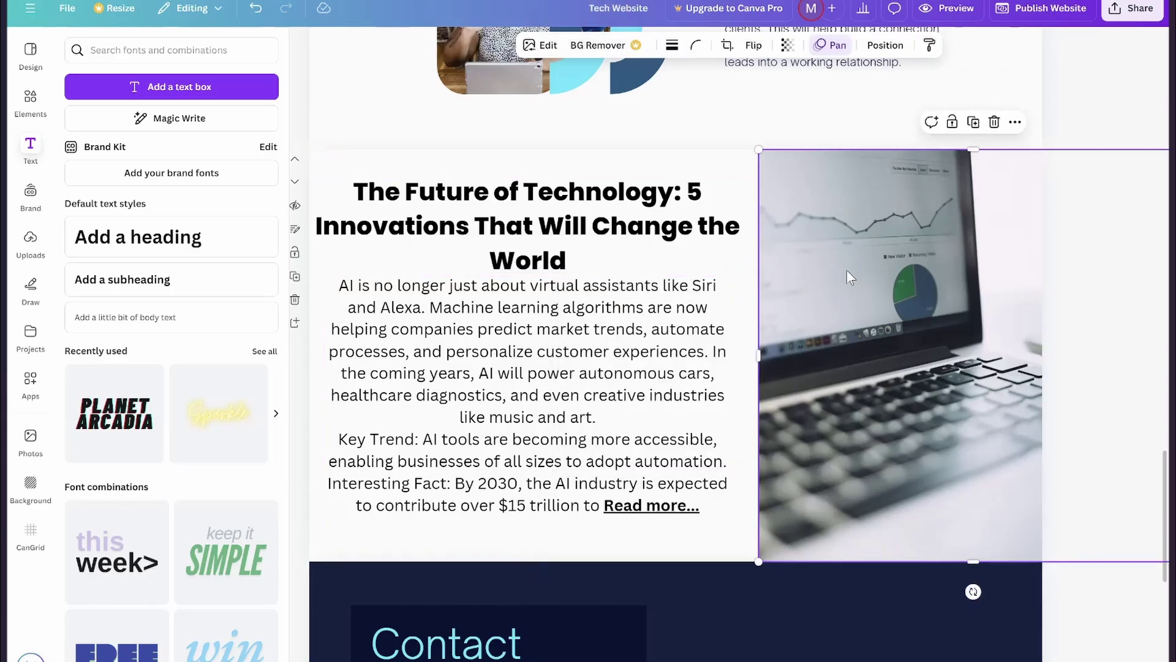
# Publish the Canva website with the URL 'techwebsiteis34' (techwebsiteis34.my.canva.site).
pyautogui.click(1043, 22)
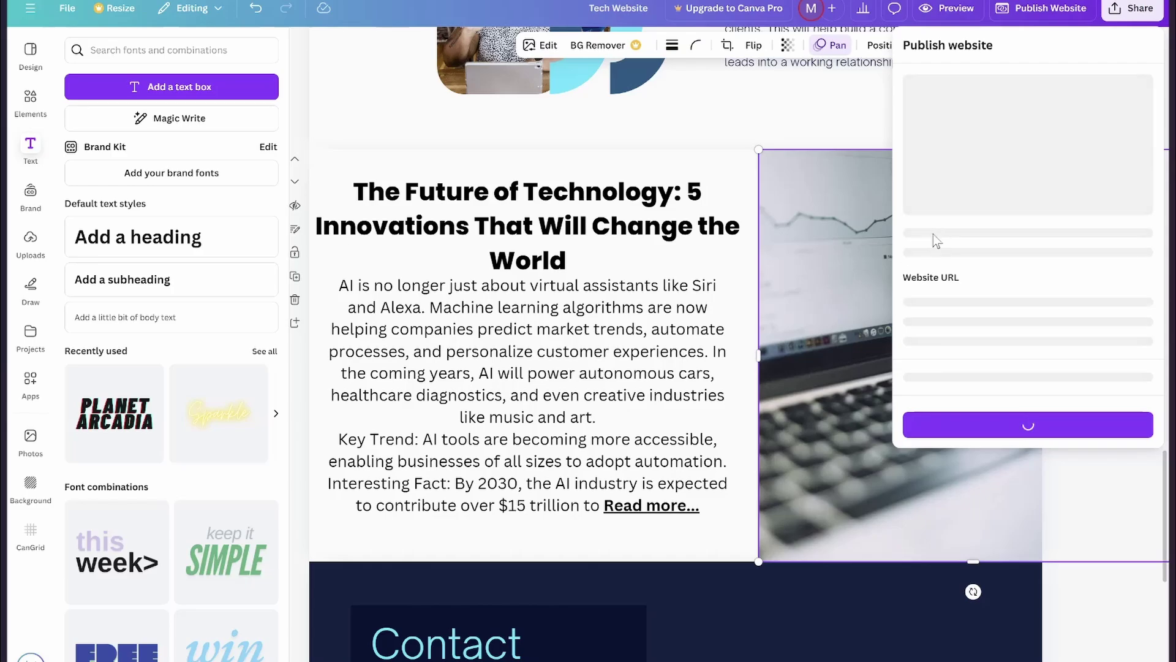
pyautogui.click(940, 311)
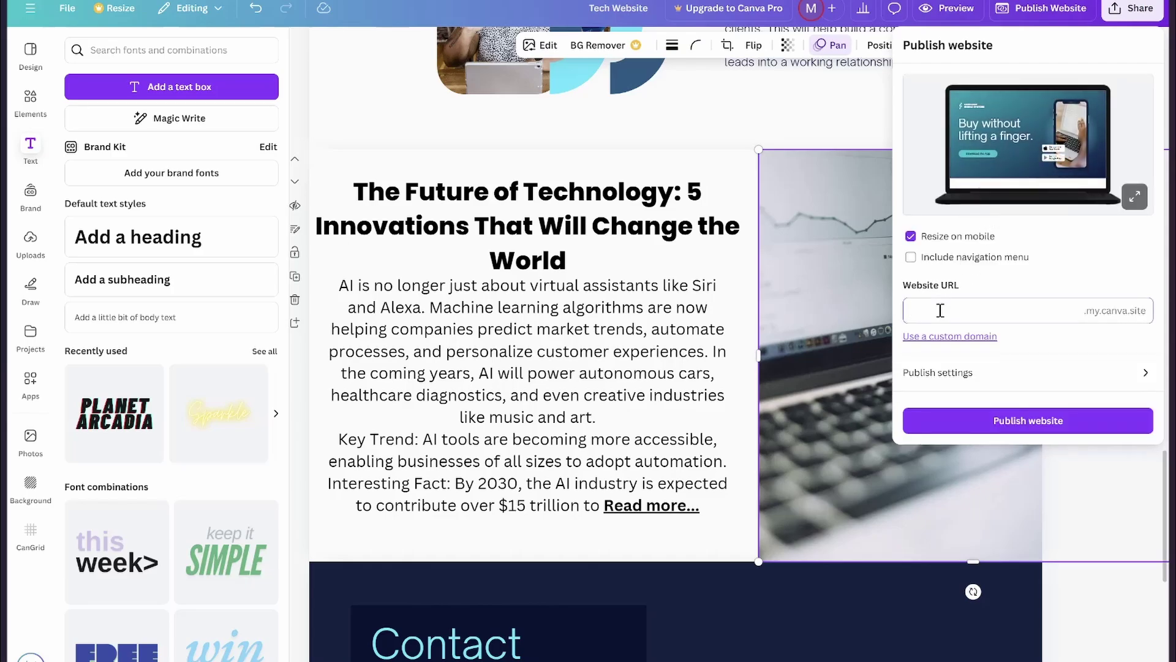
pyautogui.write('tech')
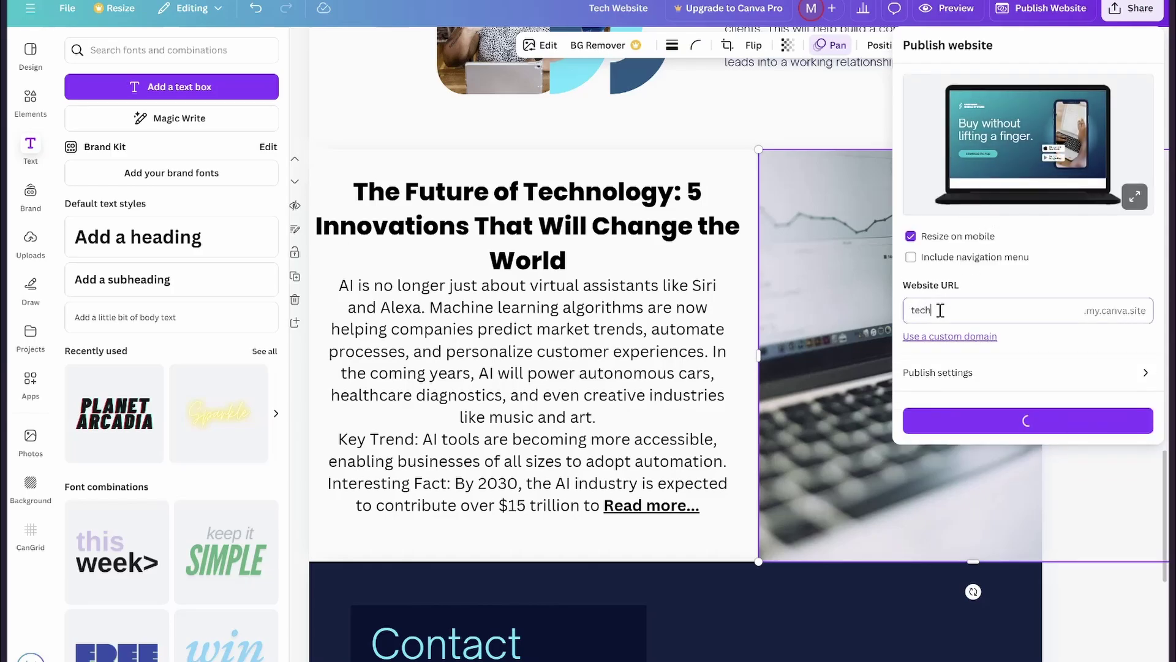
pyautogui.write('web')
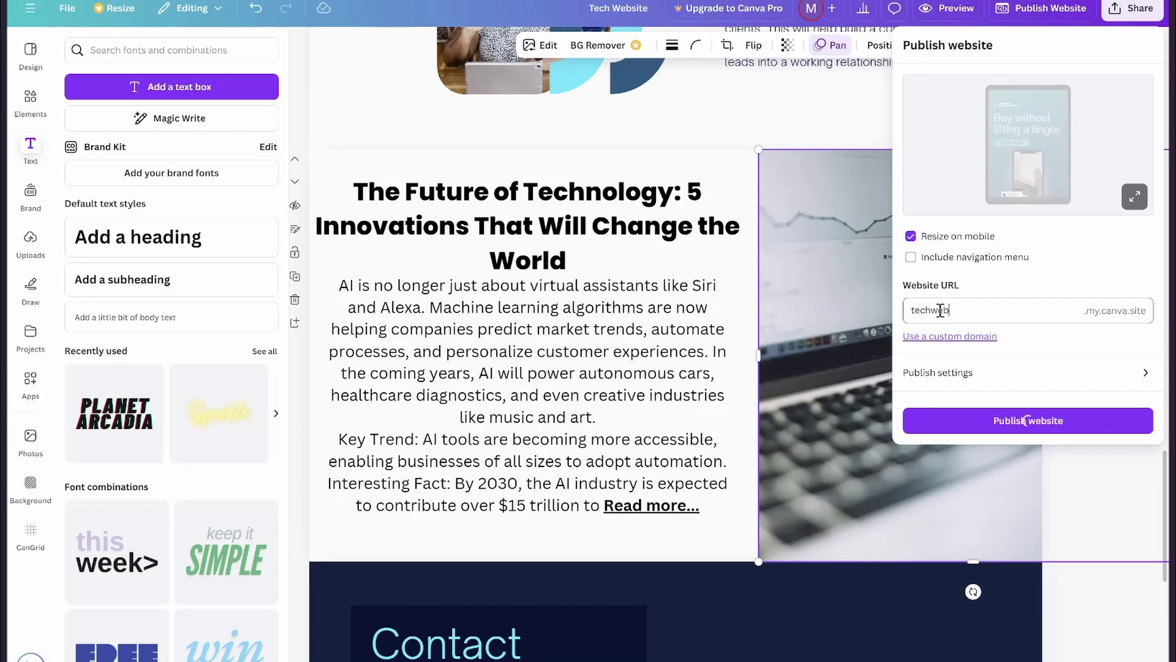
pyautogui.write('site')
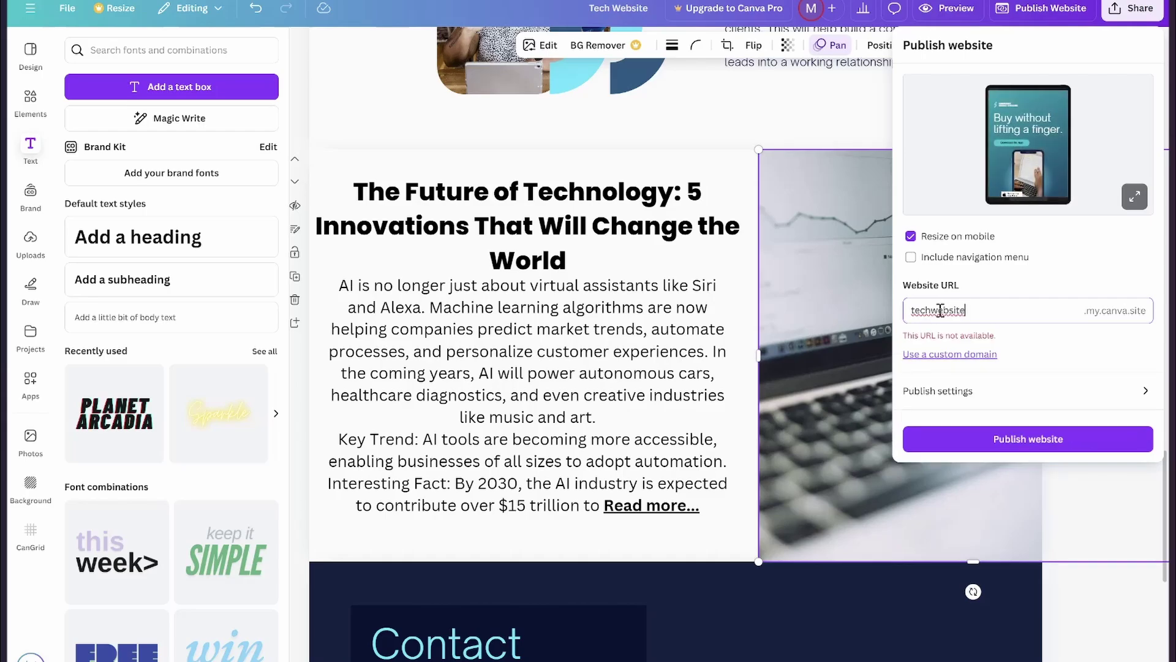
pyautogui.write('is34')
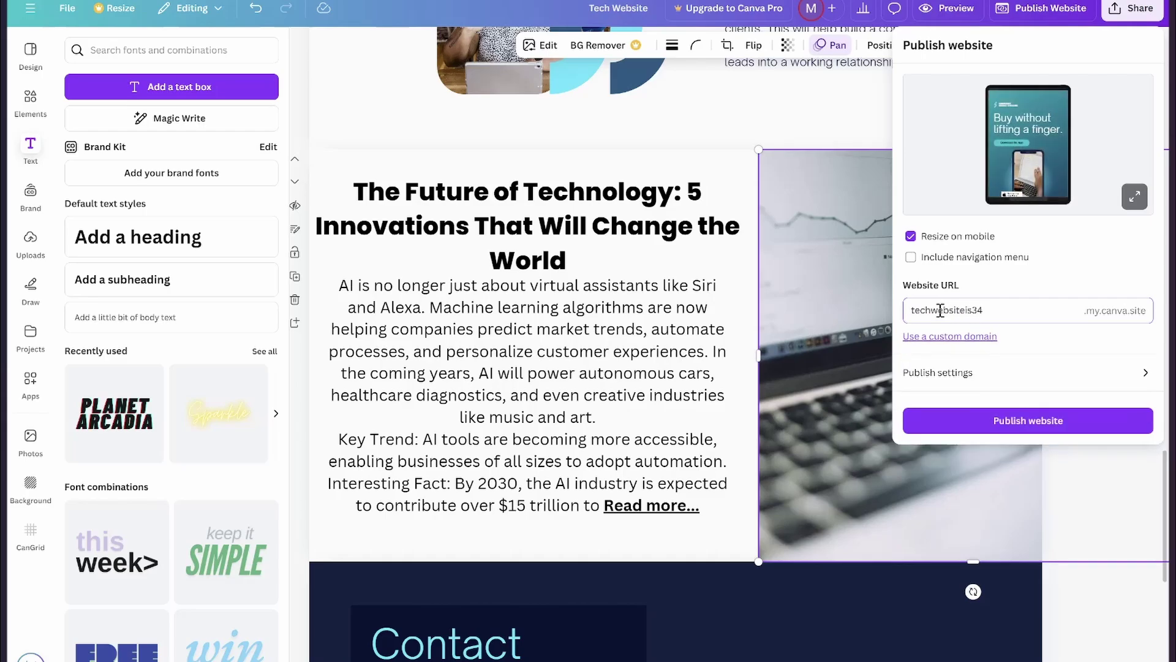
pyautogui.click(1029, 423)
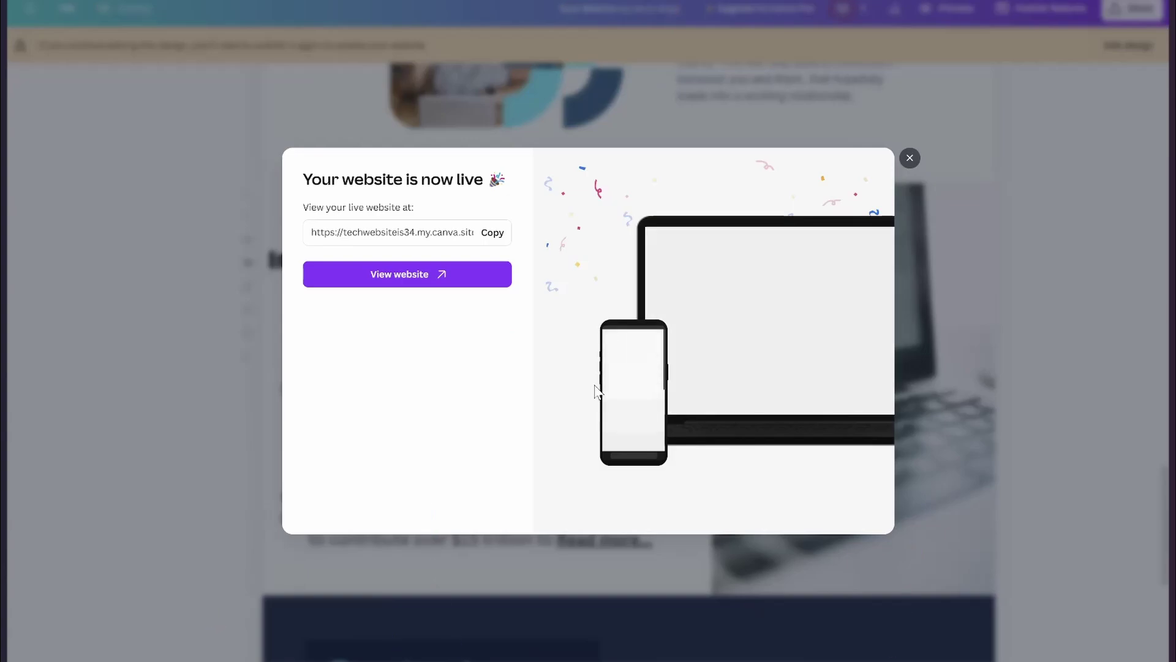
# Open the live site, scroll to the blog section, and follow 'Read more...'.
pyautogui.click(398, 275)
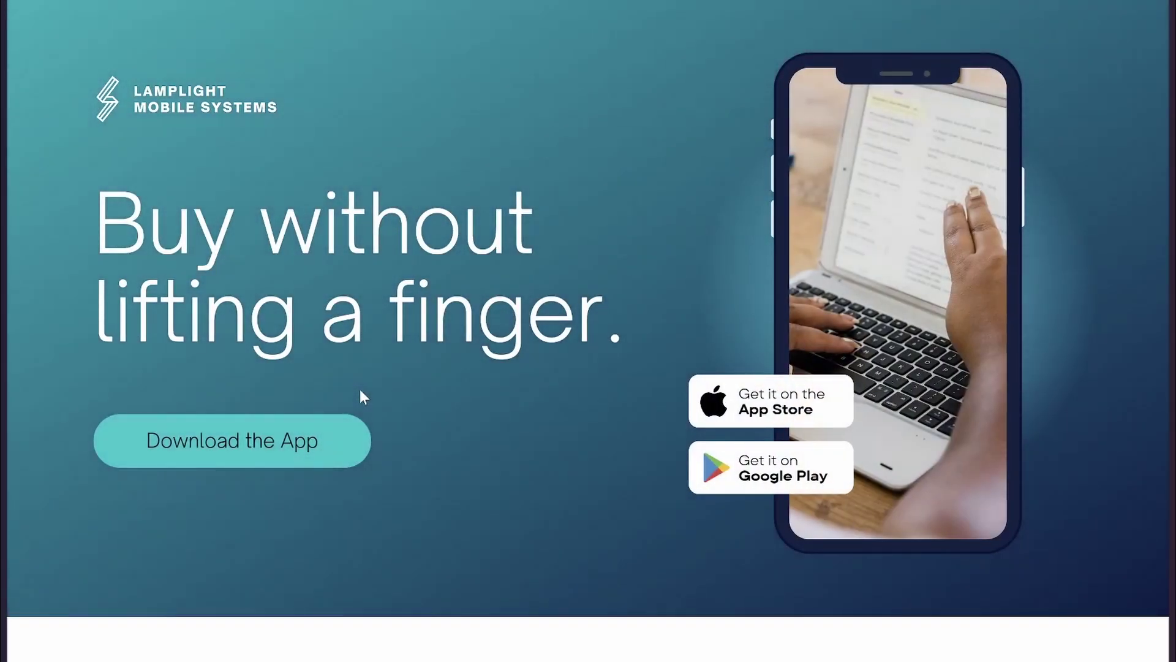
pyautogui.scroll(-10, 361, 391)
pyautogui.scroll(-15, 363, 397)
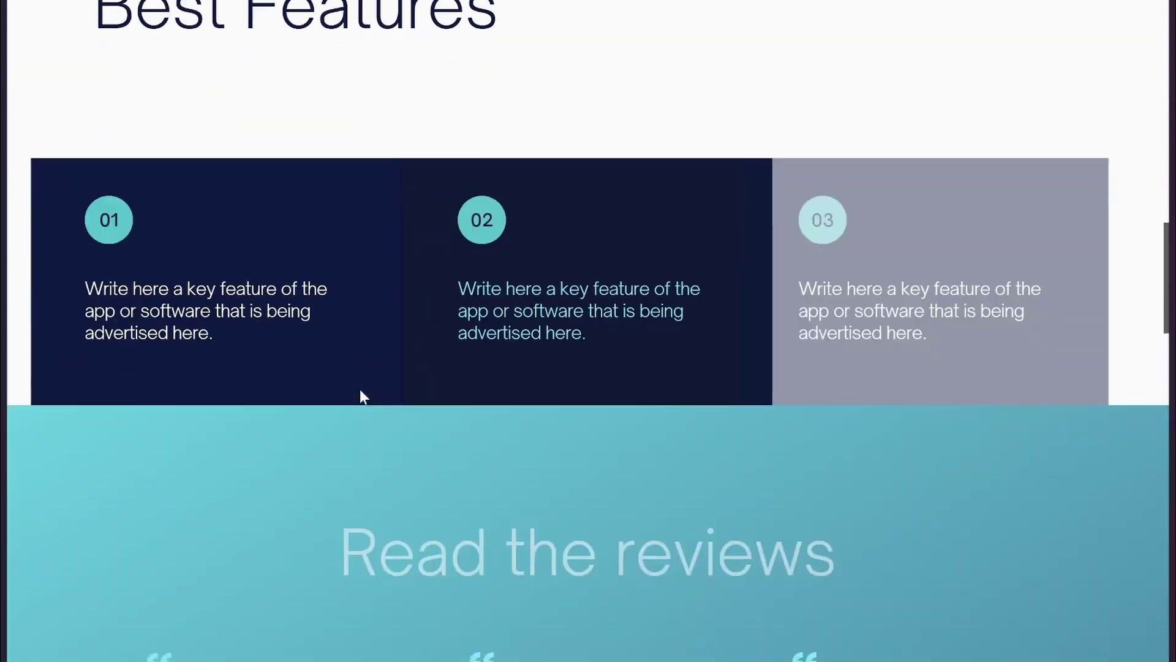
pyautogui.scroll(-10, 364, 397)
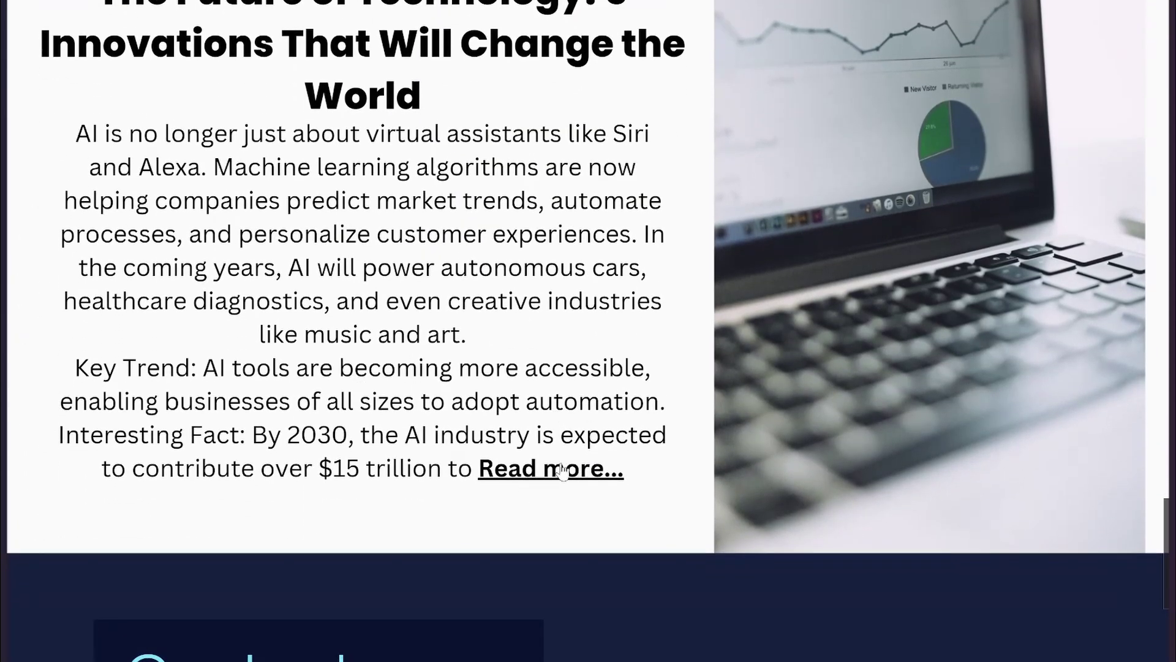
pyautogui.click(544, 470)
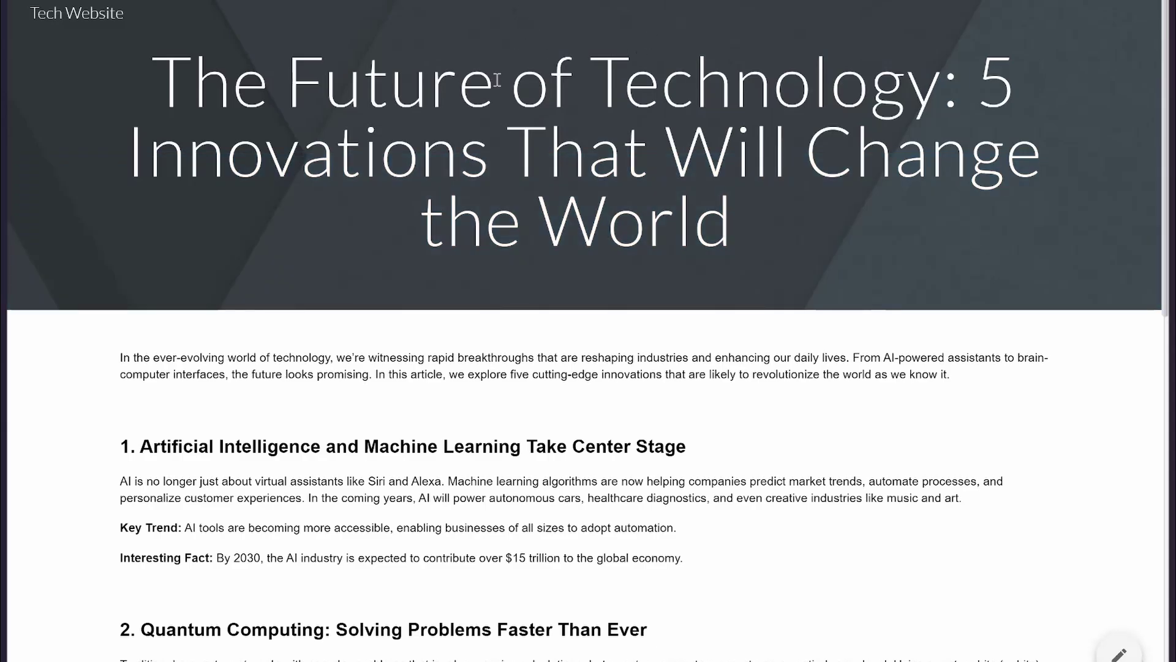
# Scroll through the published Google Sites post to confirm the full article appears.
pyautogui.moveTo(141, 93); pyautogui.dragTo(742, 238)
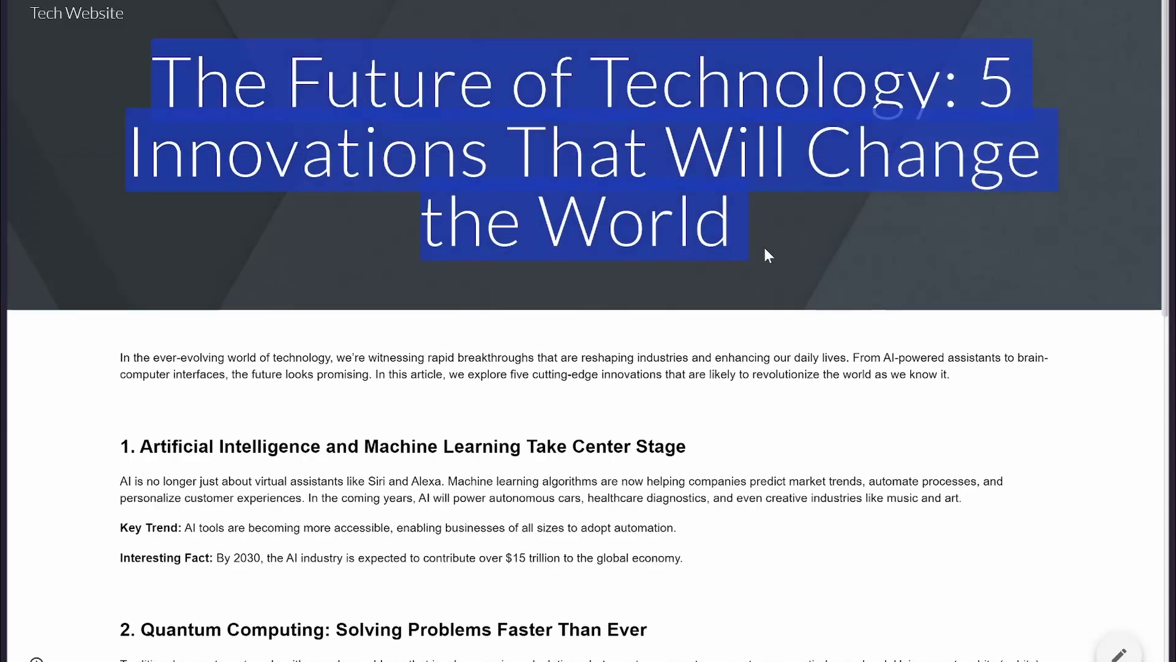
pyautogui.click(764, 255)
pyautogui.scroll(-3, 766, 254)
pyautogui.scroll(-10, 769, 254)
pyautogui.scroll(13, 767, 251)
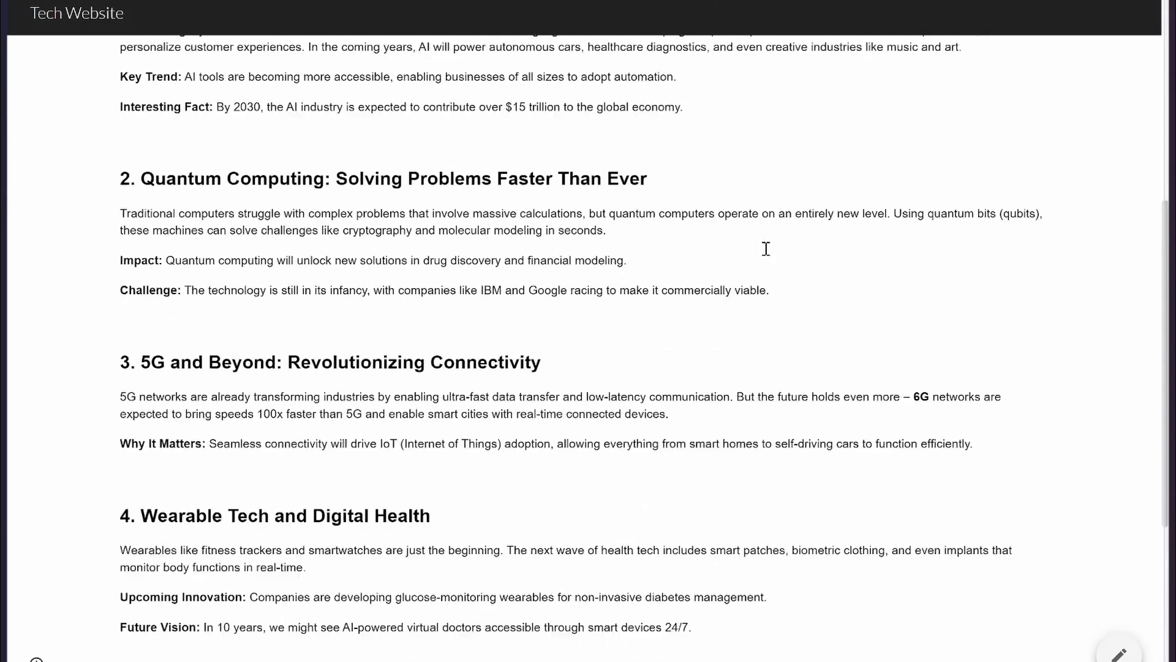